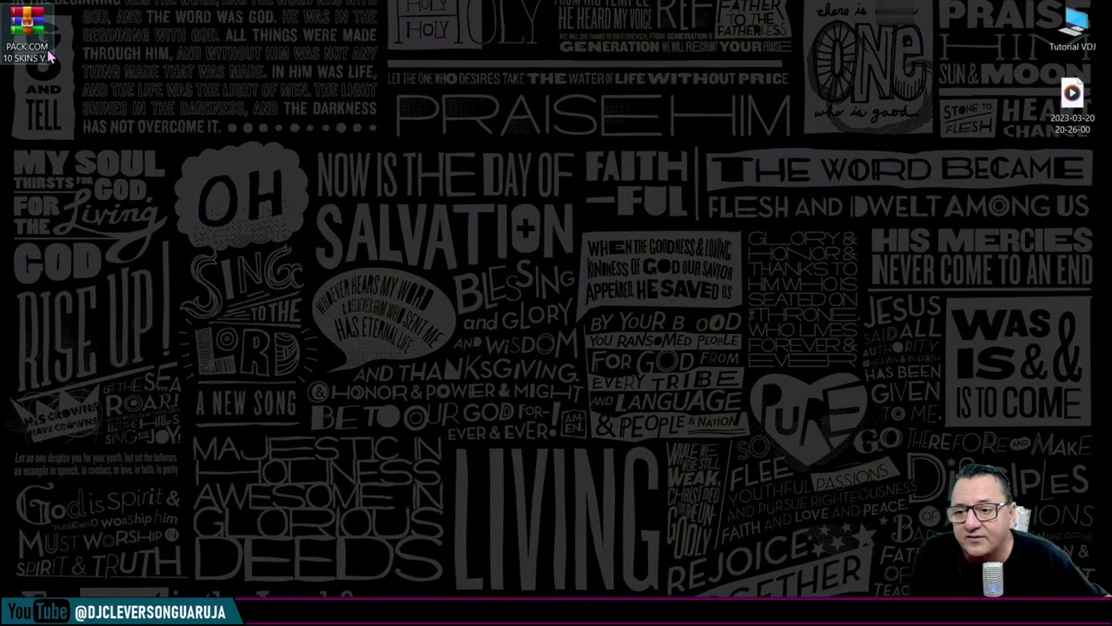
- Extract the PACK COM 10 SKINS V.7 folder from its RAR archive onto the desktop and close the archive
left_click(407, 296)
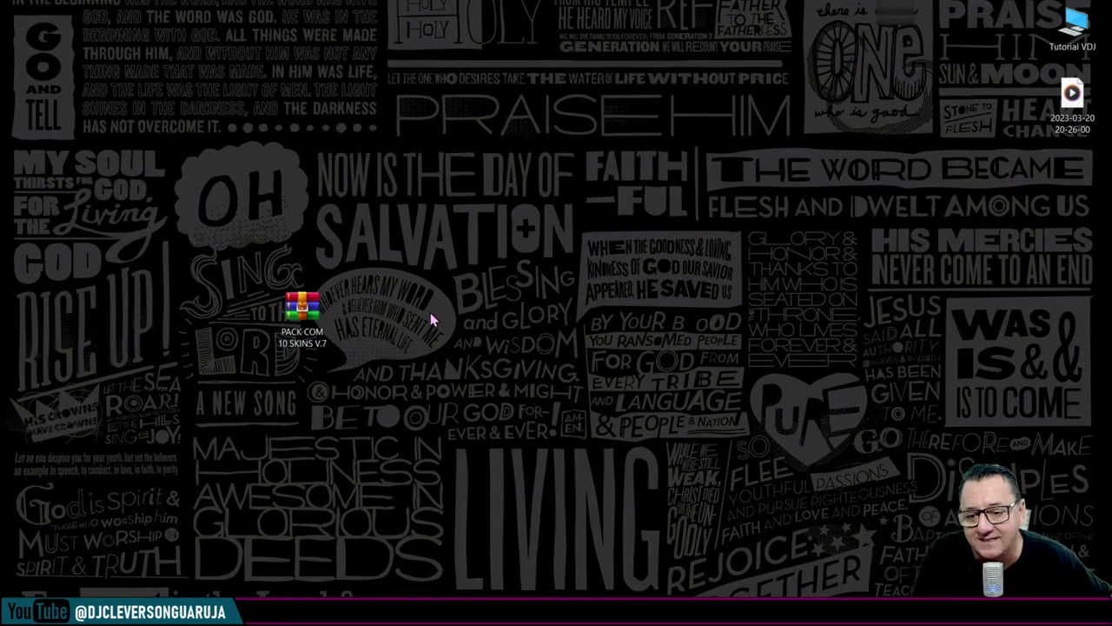
double_click(328, 323)
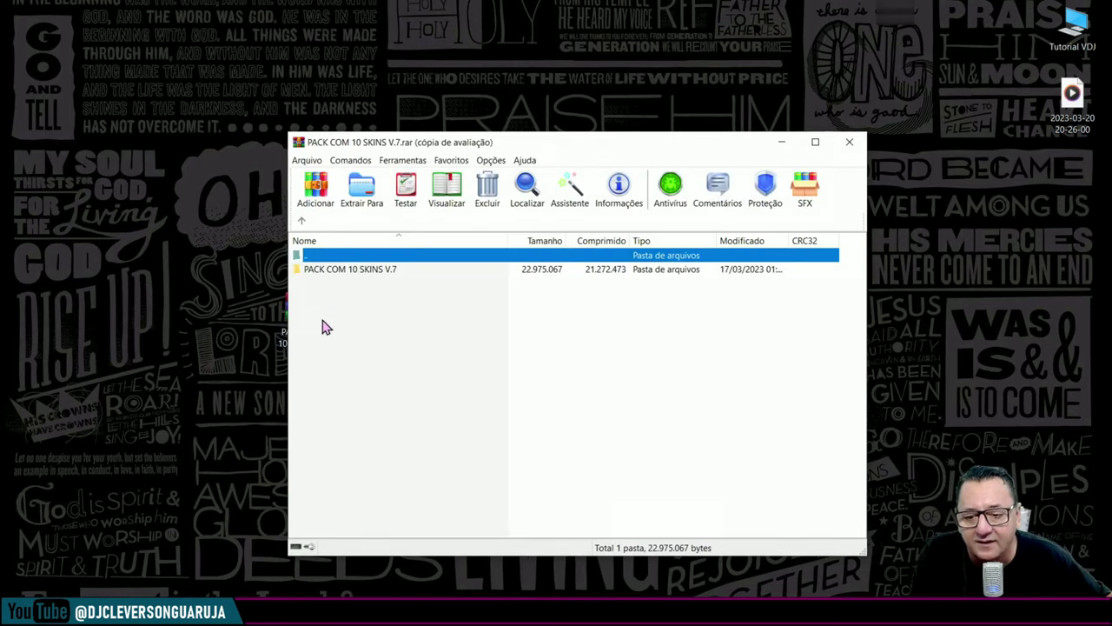
left_click_drag(400, 275, 247, 278)
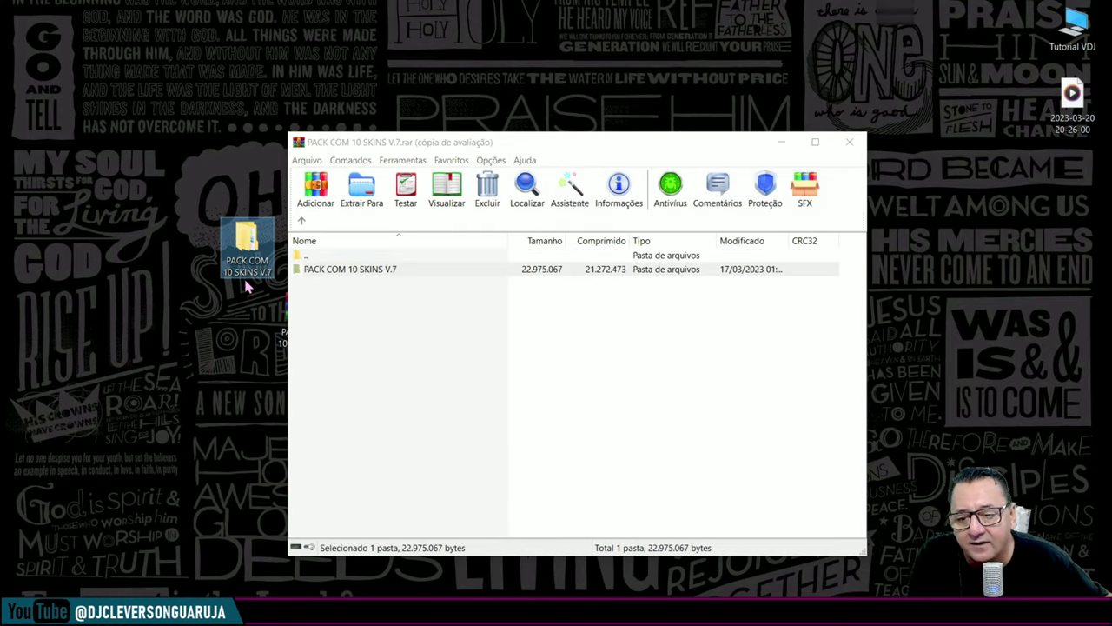
left_click(851, 145)
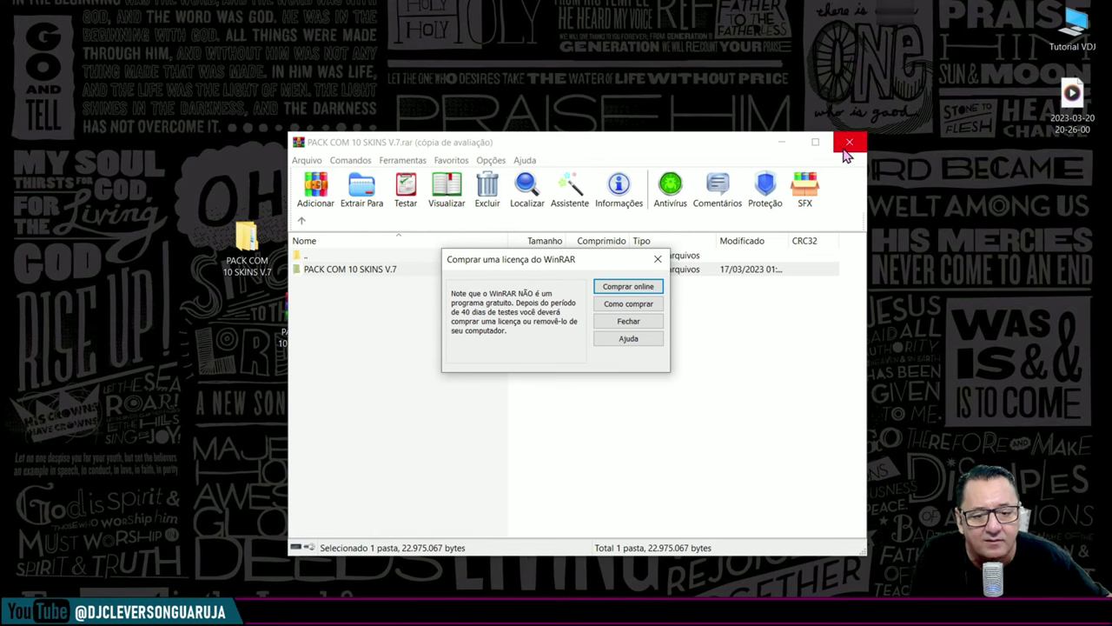
left_click(642, 322)
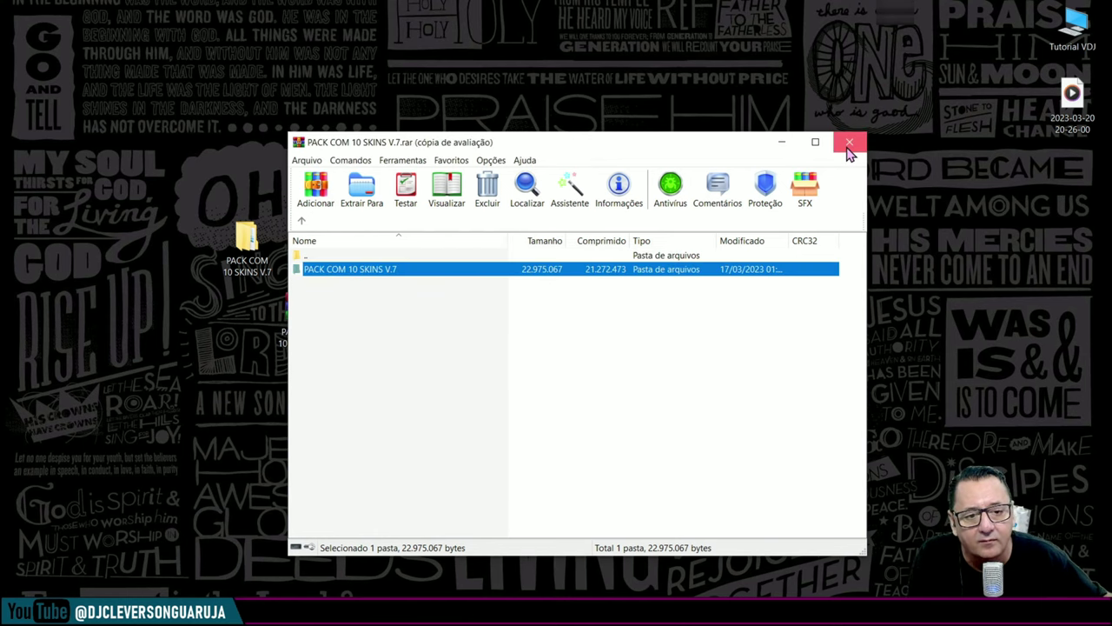
left_click(849, 144)
- Open the extracted PACK COM 10 SKINS V.7 folder and look over its skin ZIP files
double_click(245, 239)
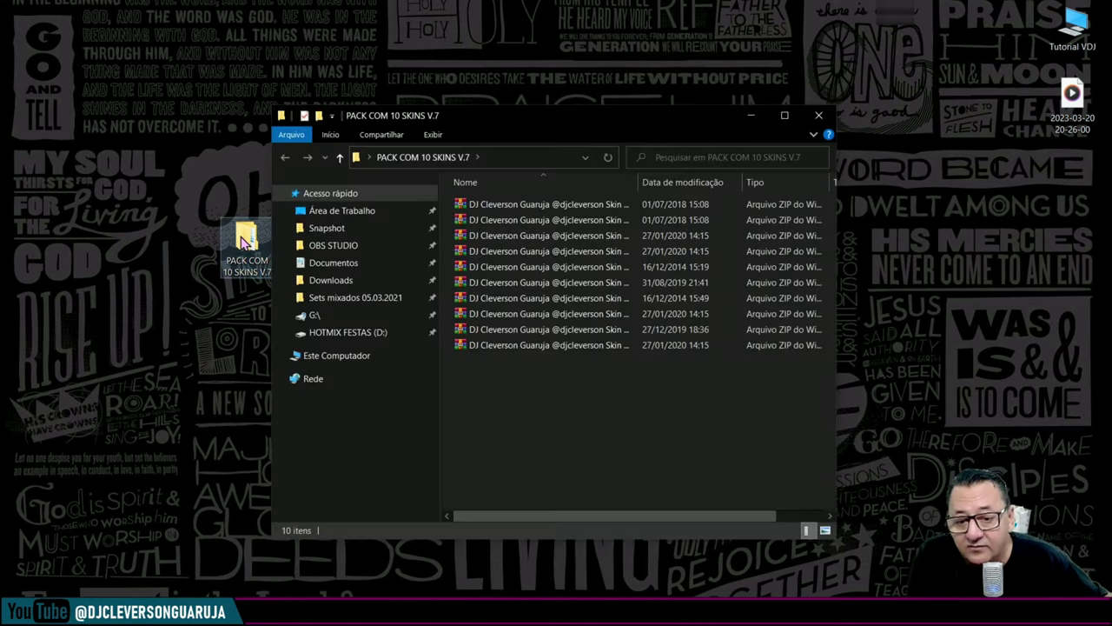
left_click_drag(500, 383, 705, 212)
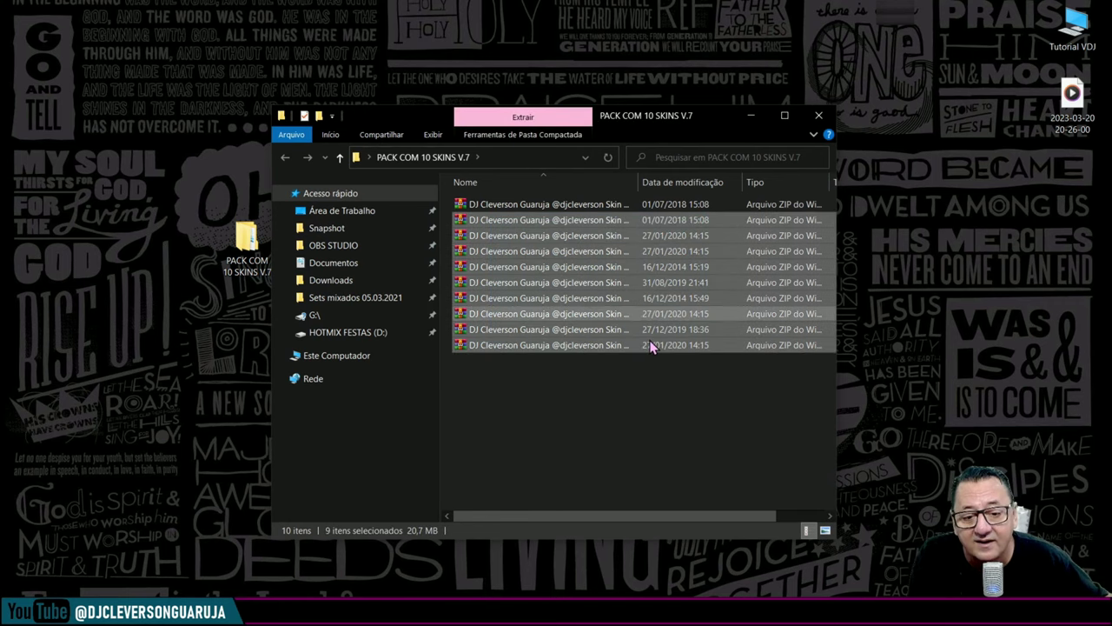
left_click(603, 405)
- Move all the skin ZIP files from the extracted pack folder into Documents > VirtualDJ > Skins and close the Skins folder
left_click(352, 264)
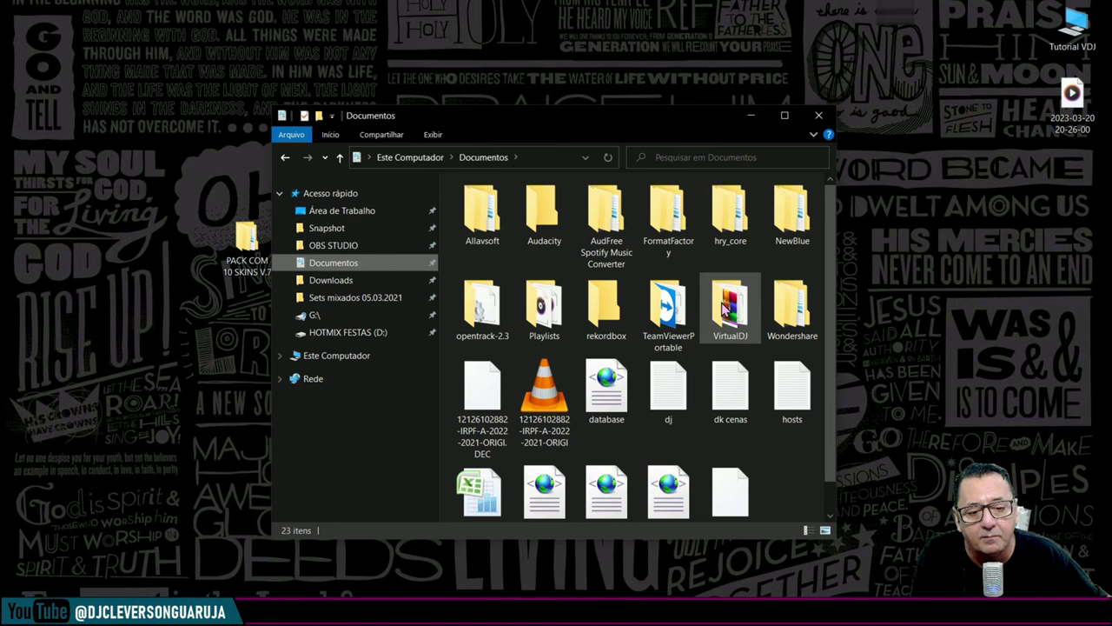
double_click(723, 311)
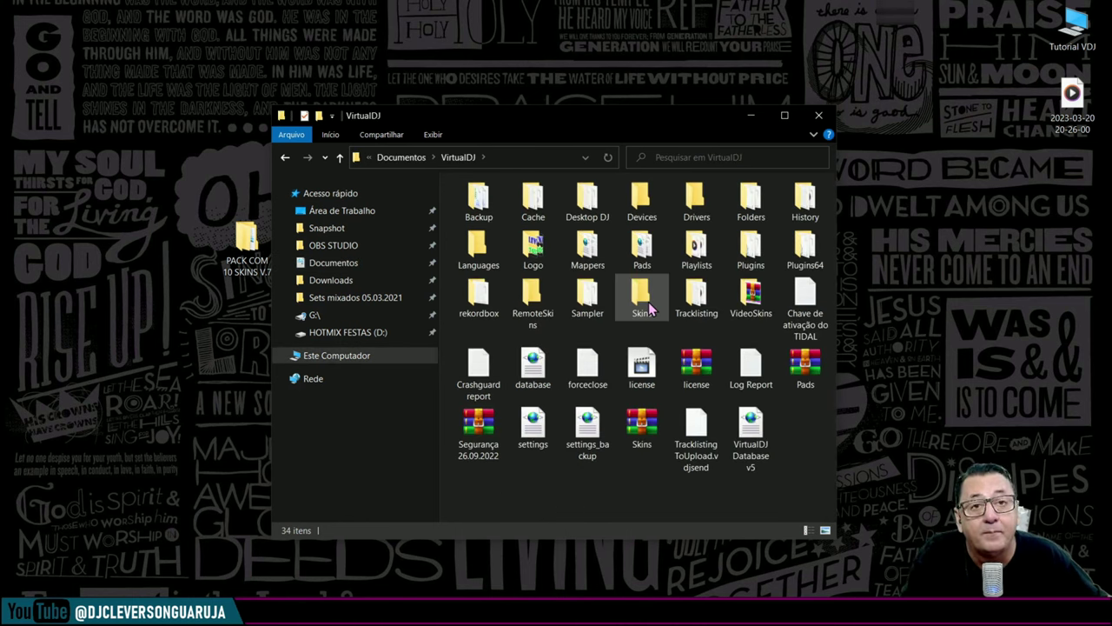
double_click(643, 300)
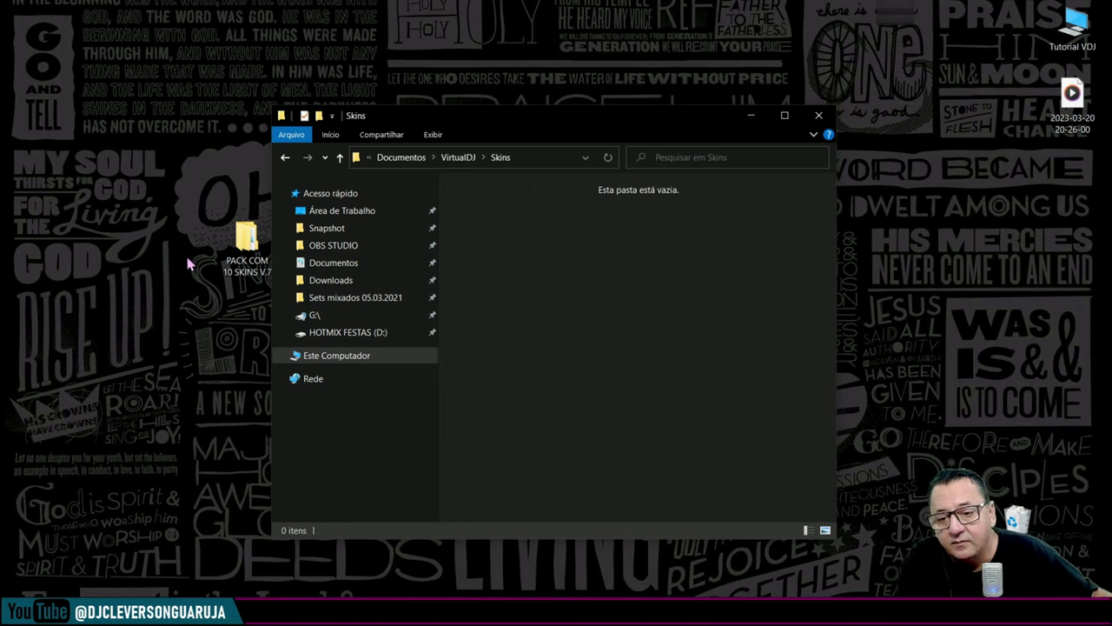
double_click(246, 250)
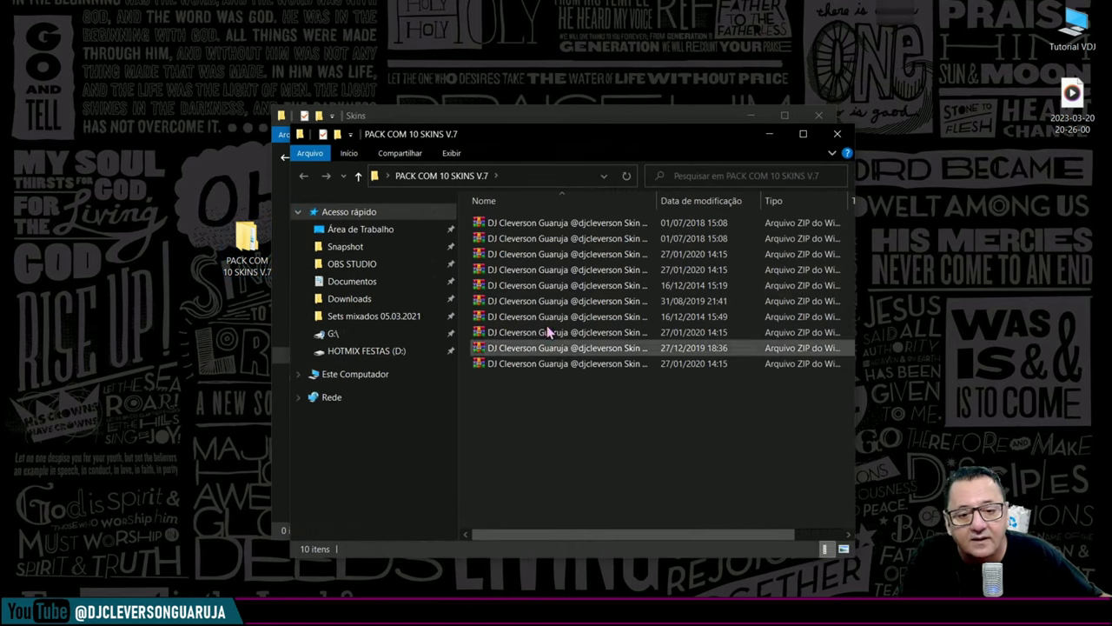
left_click_drag(598, 131, 386, 116)
left_click_drag(360, 374, 743, 323)
left_click(819, 114)
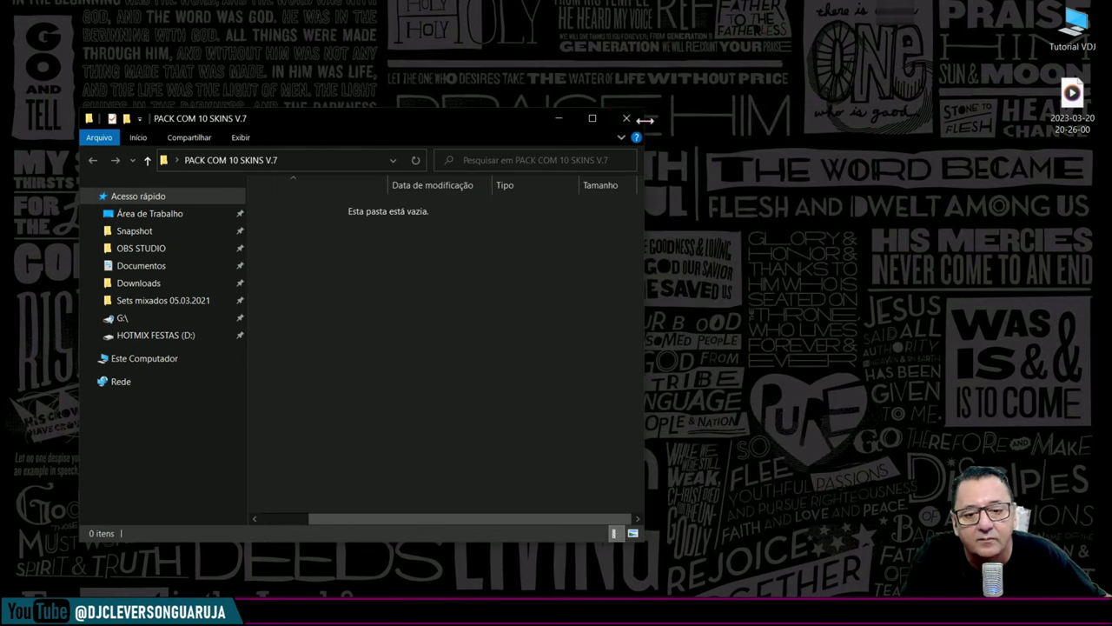
- Close the emptied pack folder and line up its icon and the RAR archive at the desktop's left edge
left_click(633, 115)
left_click_drag(247, 236, 58, 153)
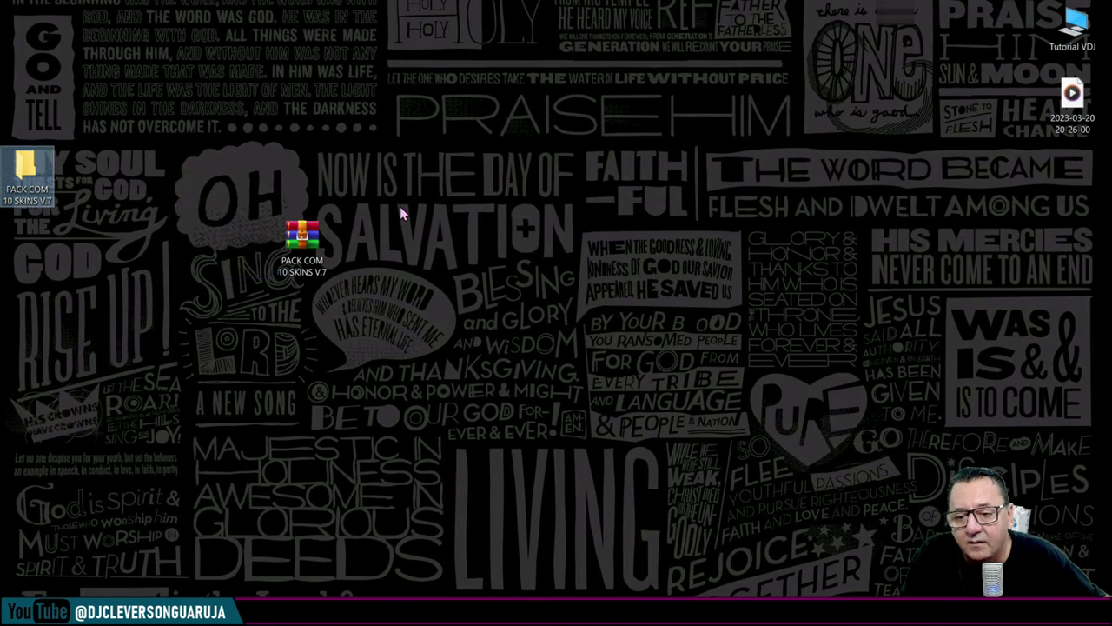
left_click_drag(302, 239, 43, 100)
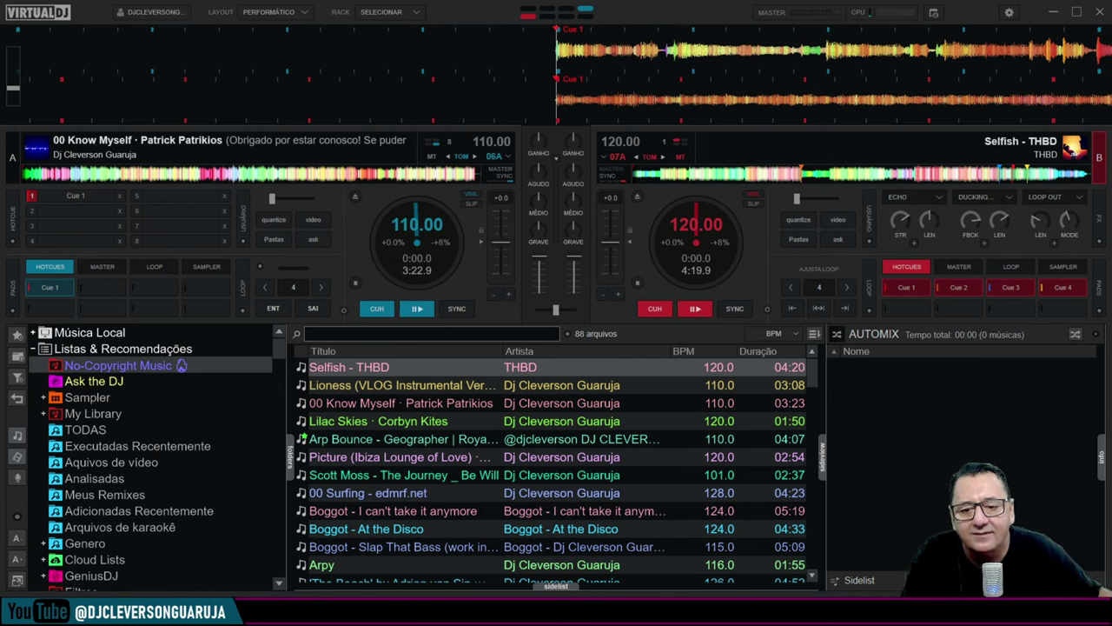
- In VirtualDJ, try the Iniciante and Básico layouts, and set the layout to Pro
left_click(299, 12)
left_click(324, 27)
left_click(299, 12)
left_click(335, 42)
left_click(299, 13)
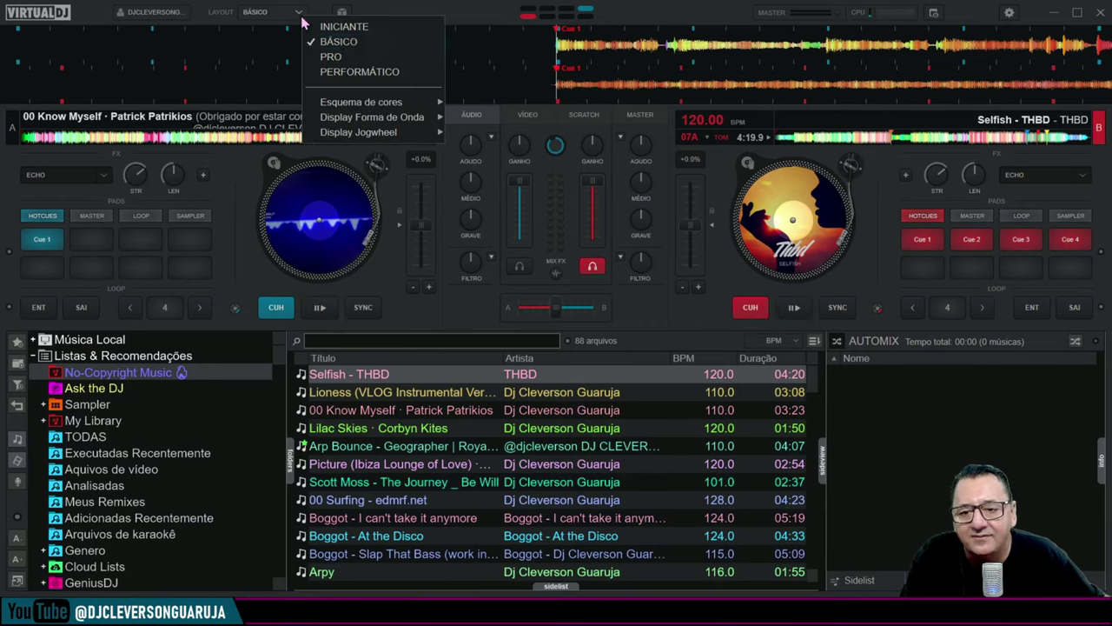
left_click(326, 57)
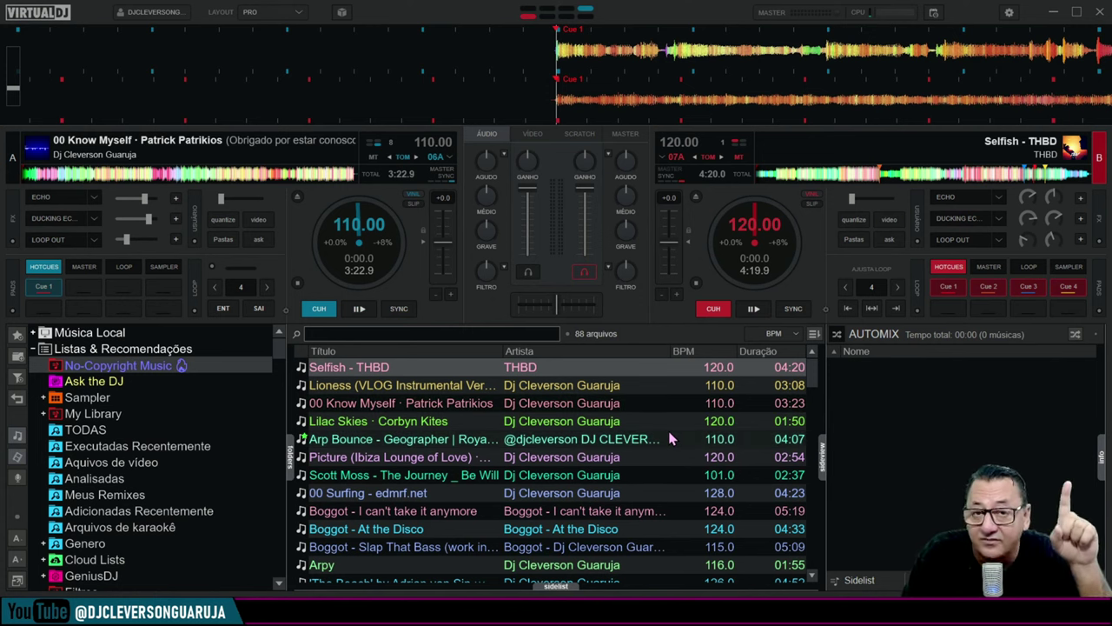
- Apply the skin ending in "Skin part 7 (1)" in the interface settings and move the settings window off the decks
key("ctrl+o")
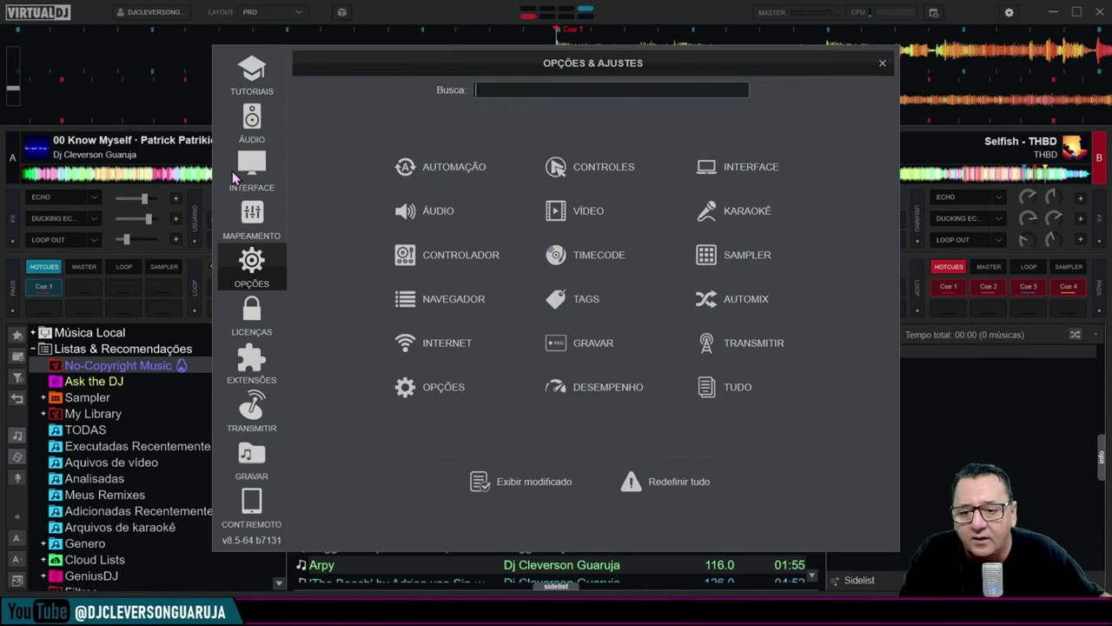
left_click(251, 169)
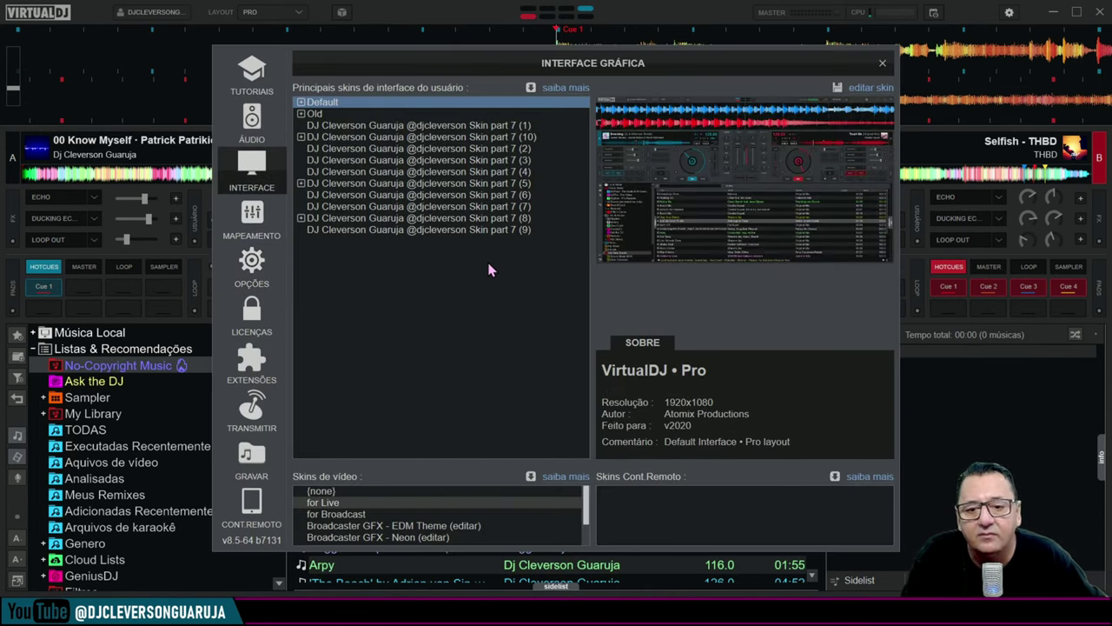
left_click(521, 128)
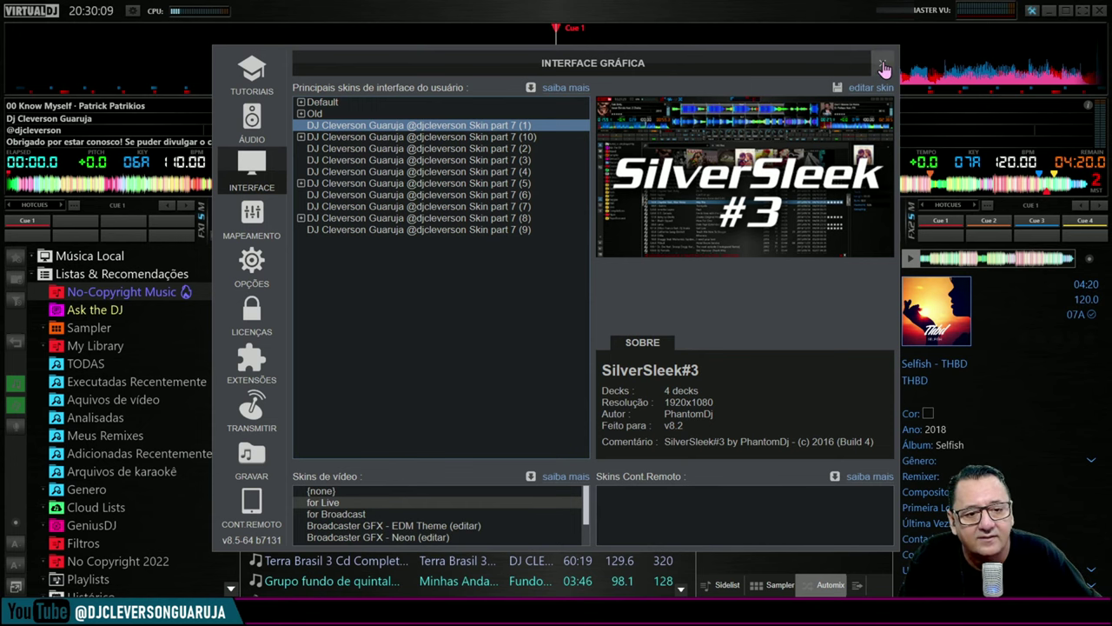
left_click_drag(846, 70, 843, 593)
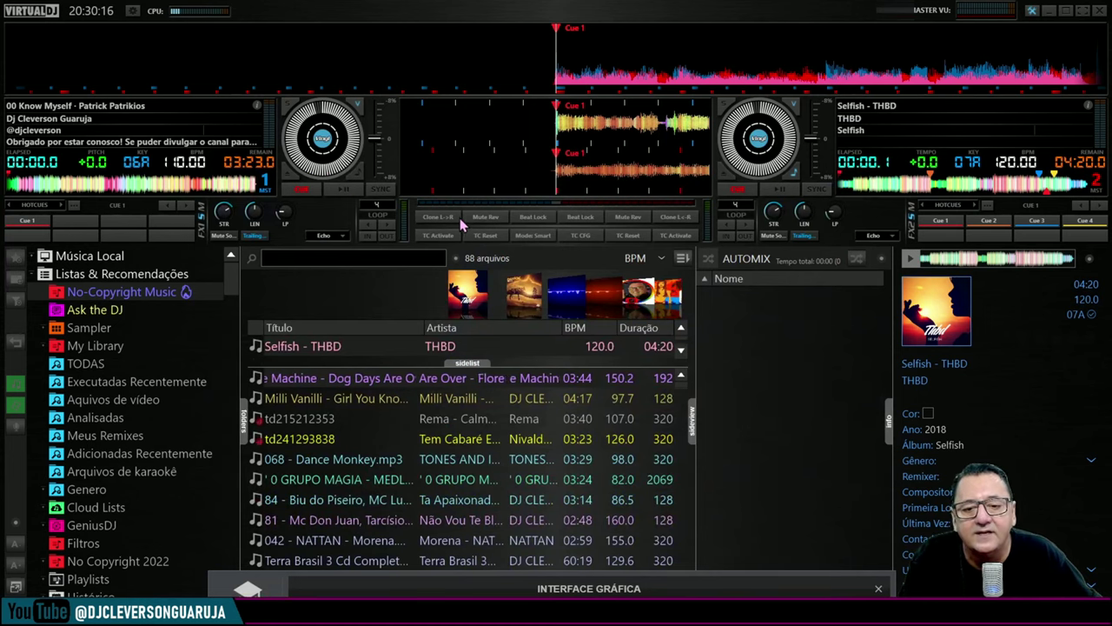
- Test playback of the track on deck 1, stopping it back at its cue point, and collapse the browser's info panel
left_click(340, 190)
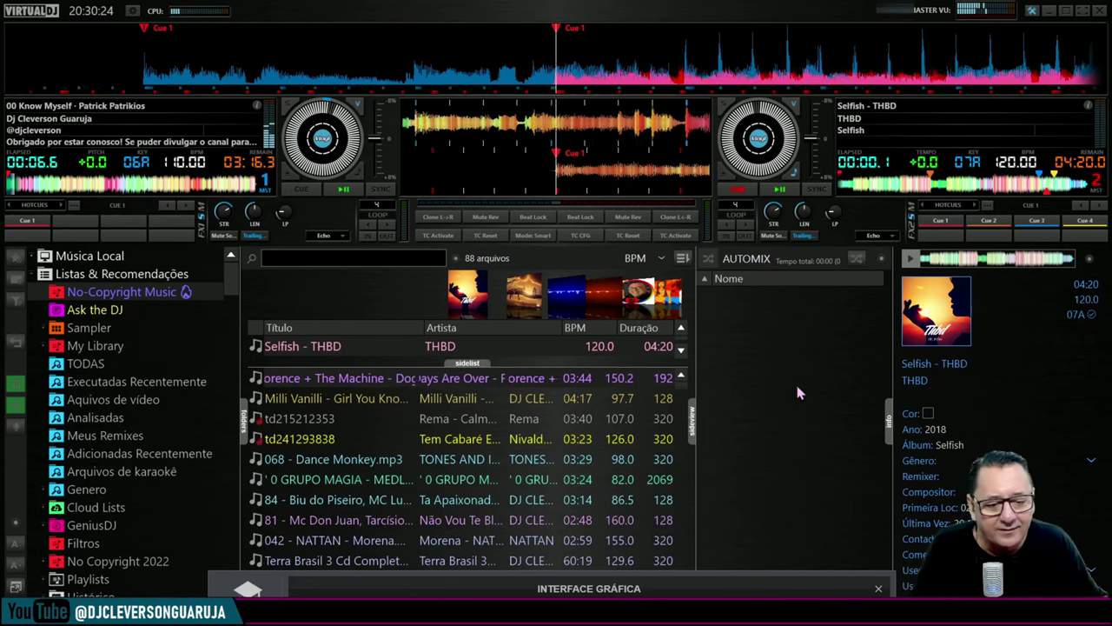
left_click(890, 424)
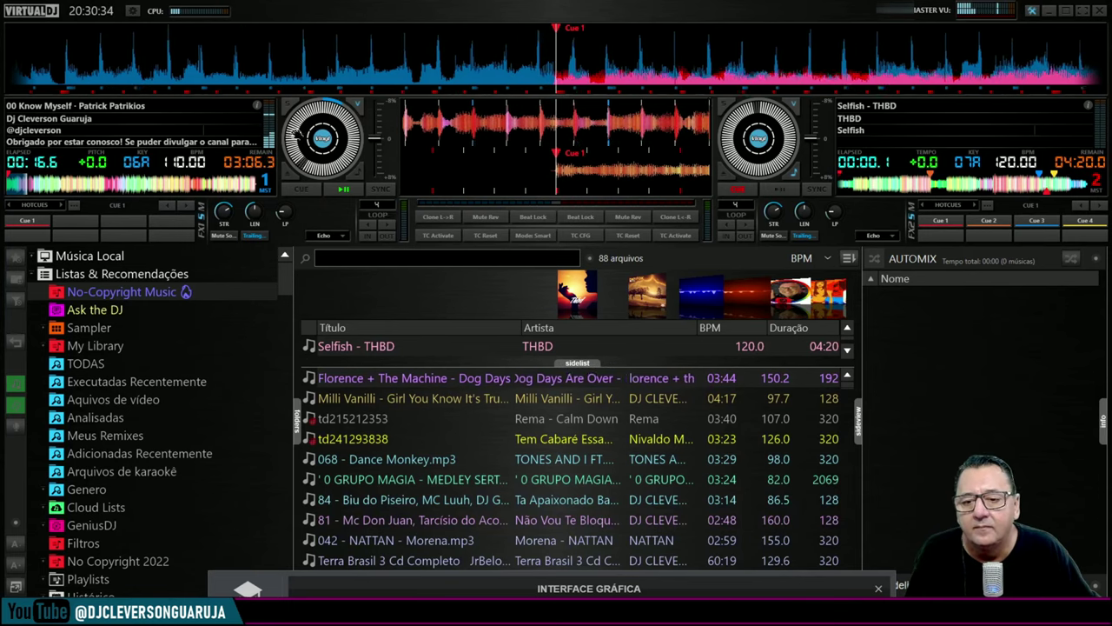
left_click(299, 189)
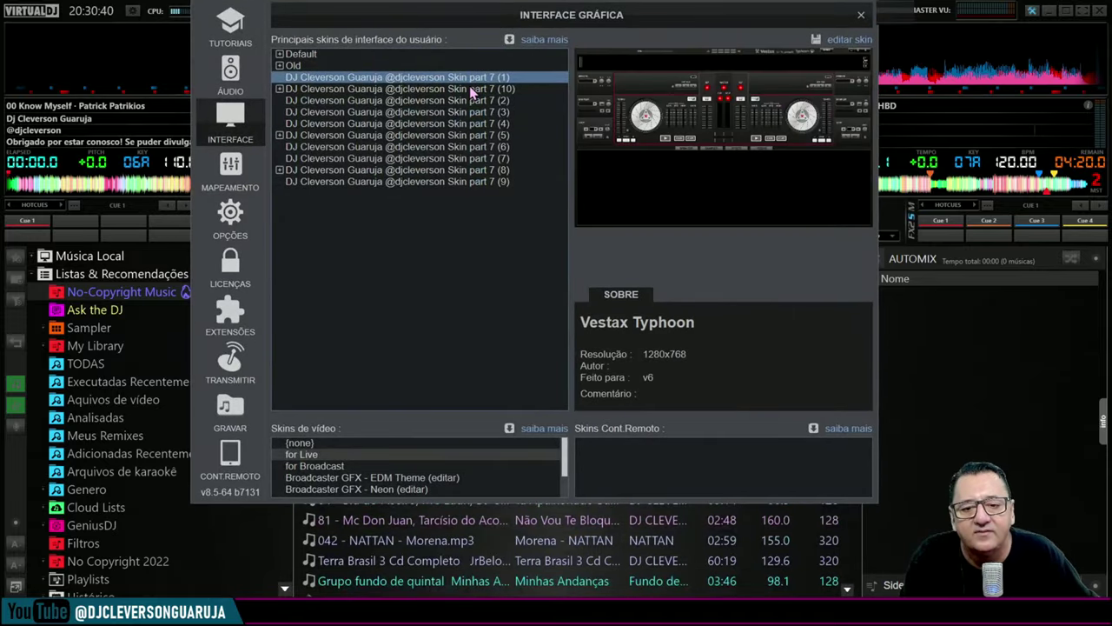
- Apply the skin ending in "Skin part 7 (10)", uncover its decks and play the left deck's track
left_click(471, 89)
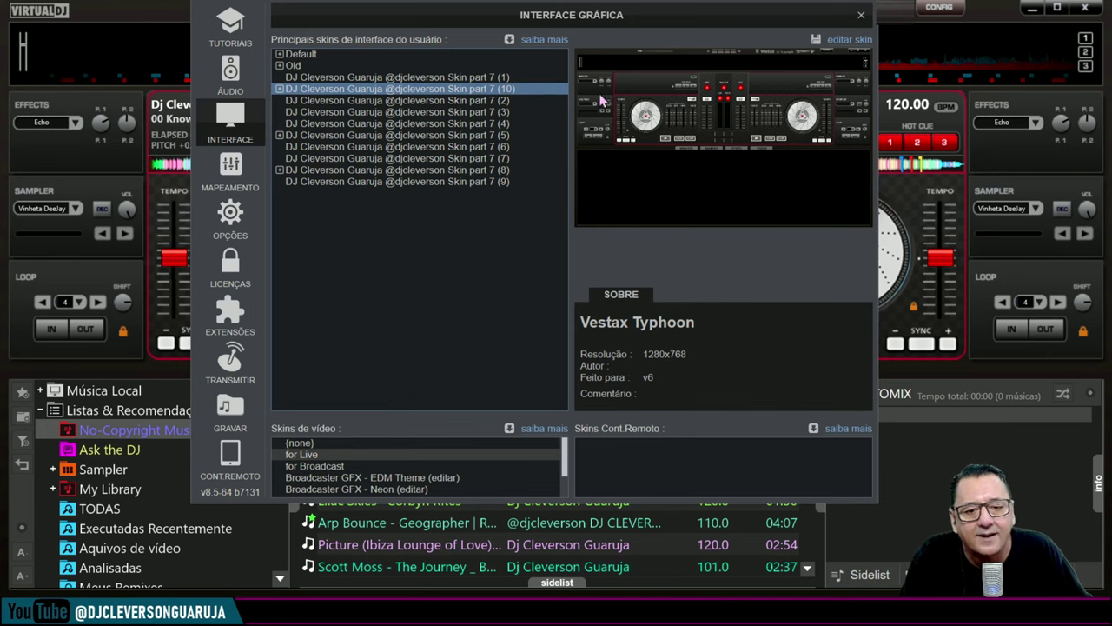
left_click_drag(661, 27, 644, 460)
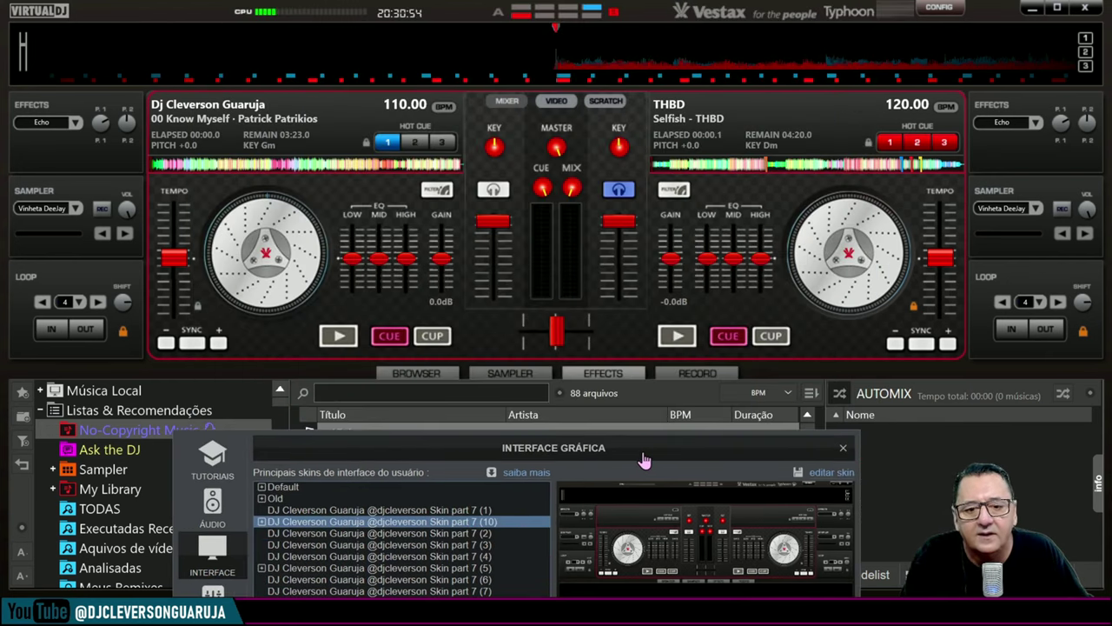
left_click(387, 337)
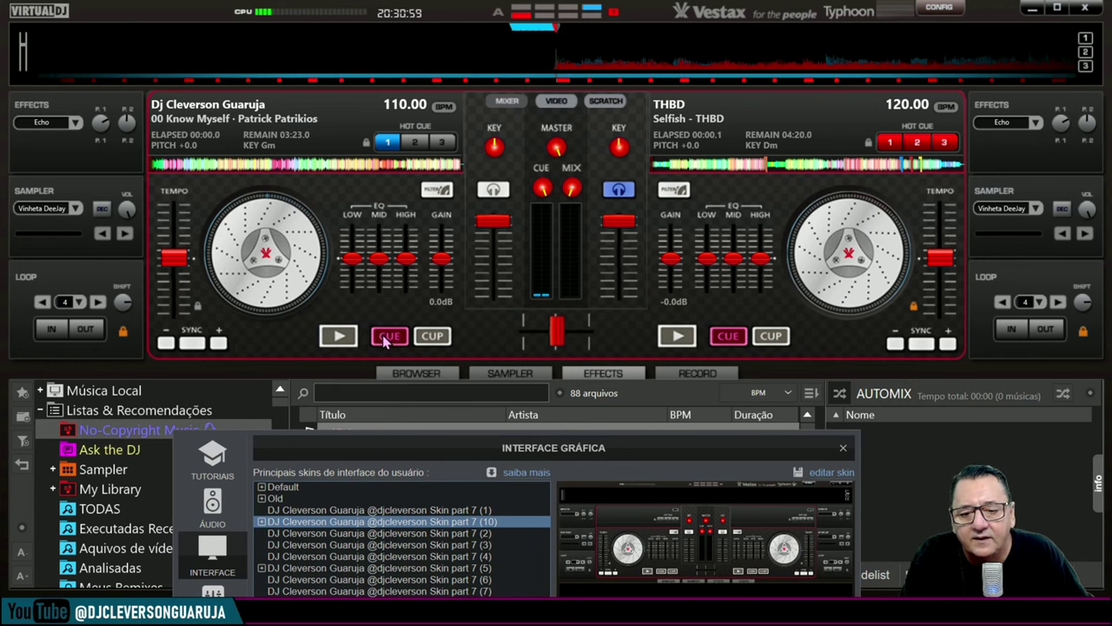
left_click(340, 337)
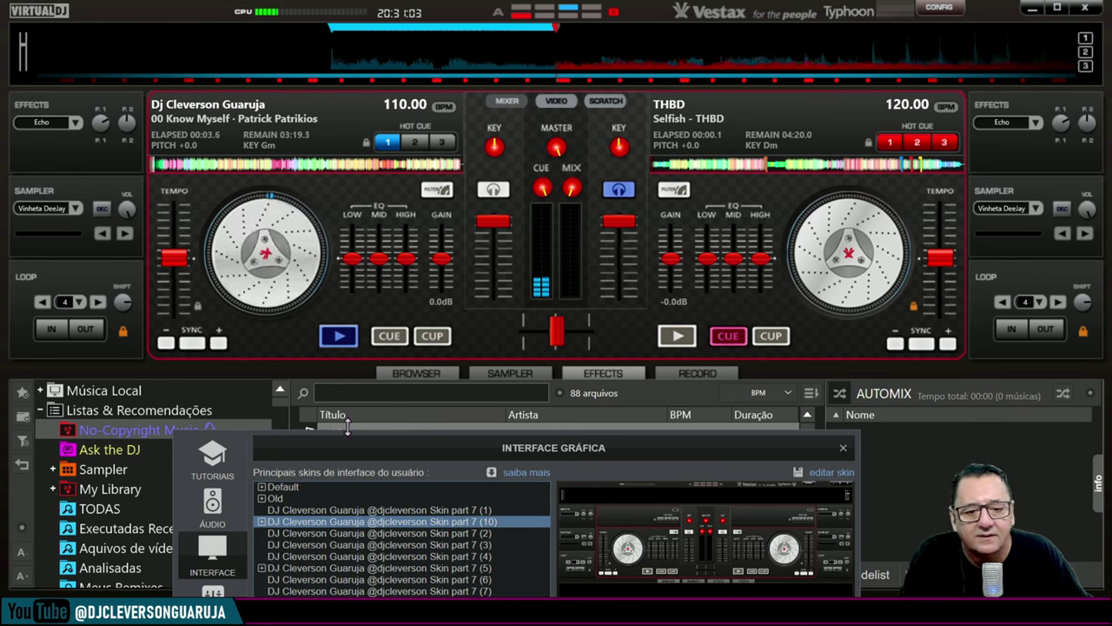
- Test the left deck's gain slider and switch headphone monitoring to the left deck and back to the right deck
mouse_move(442, 258)
left_mouse_down()
mouse_move(451, 271)
mouse_move(443, 258)
left_mouse_up()
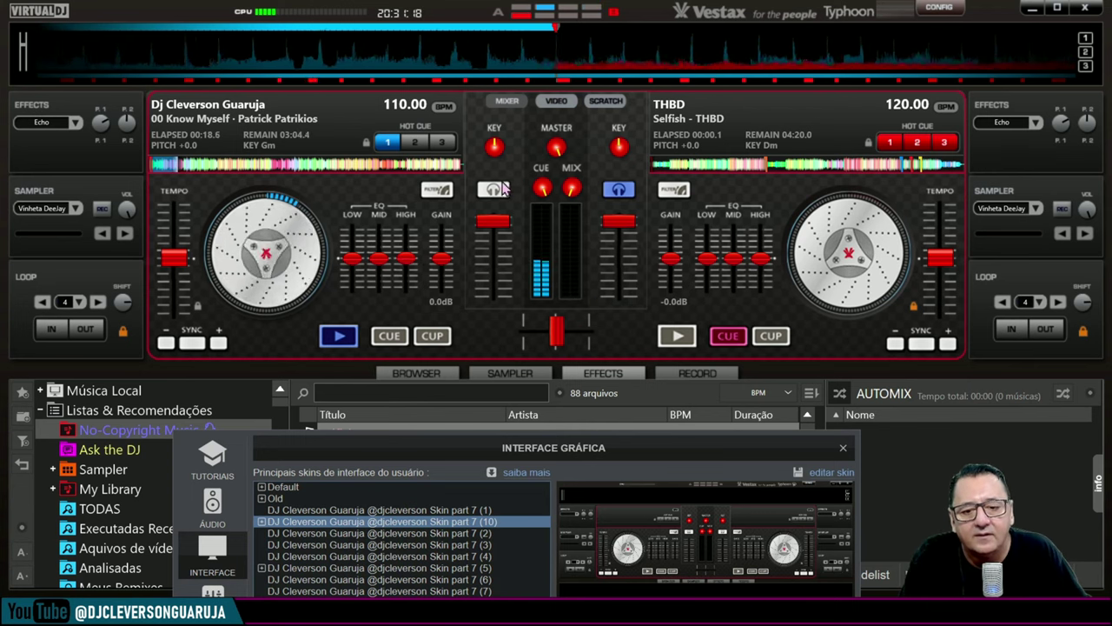
left_click(495, 191)
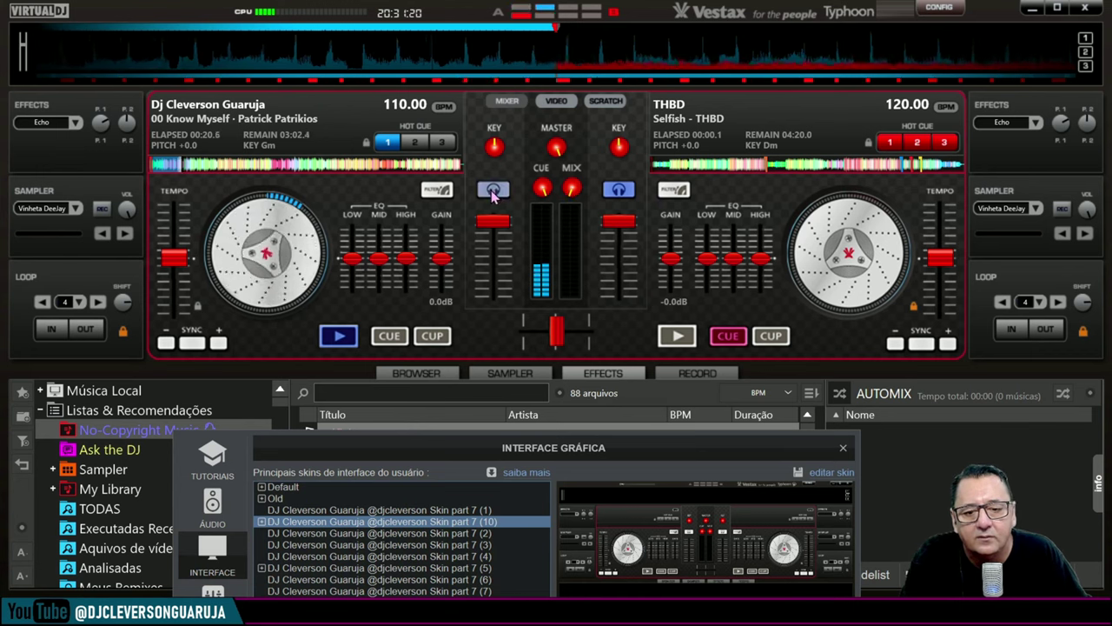
left_click(618, 190)
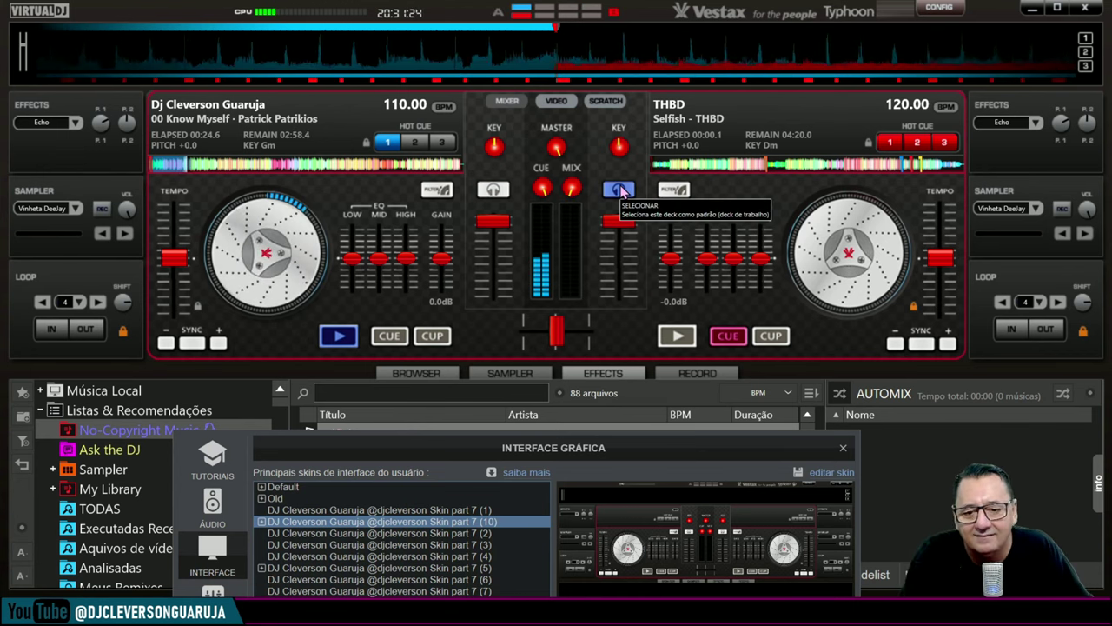
- Examine the skin's video and scratch panels, opening and closing the video output window, and return to the mixer panel
left_click(560, 101)
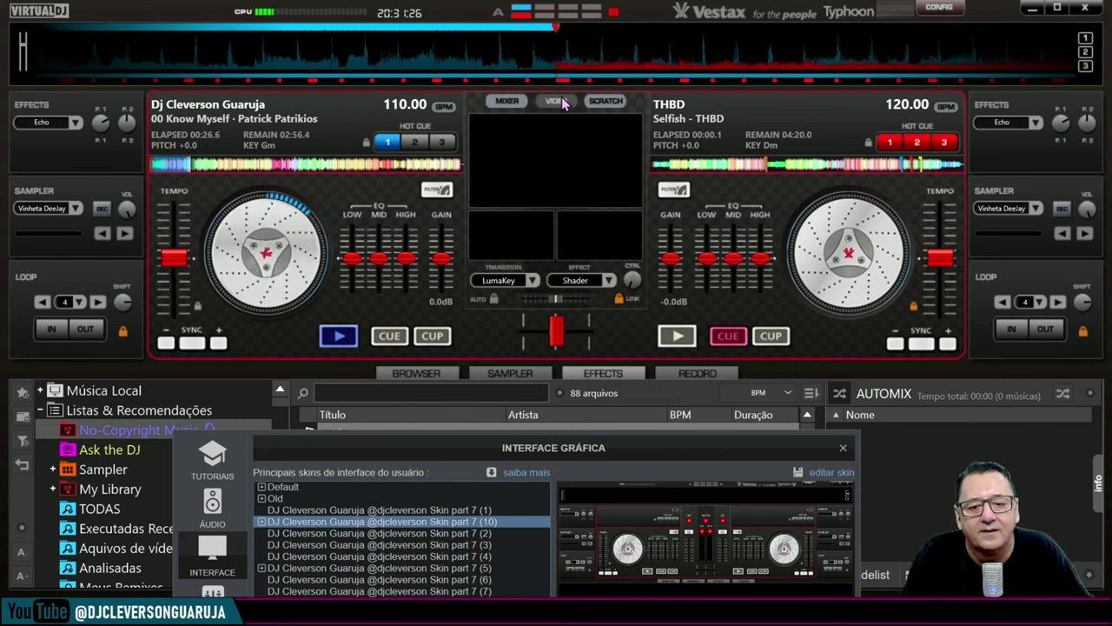
left_click(555, 174)
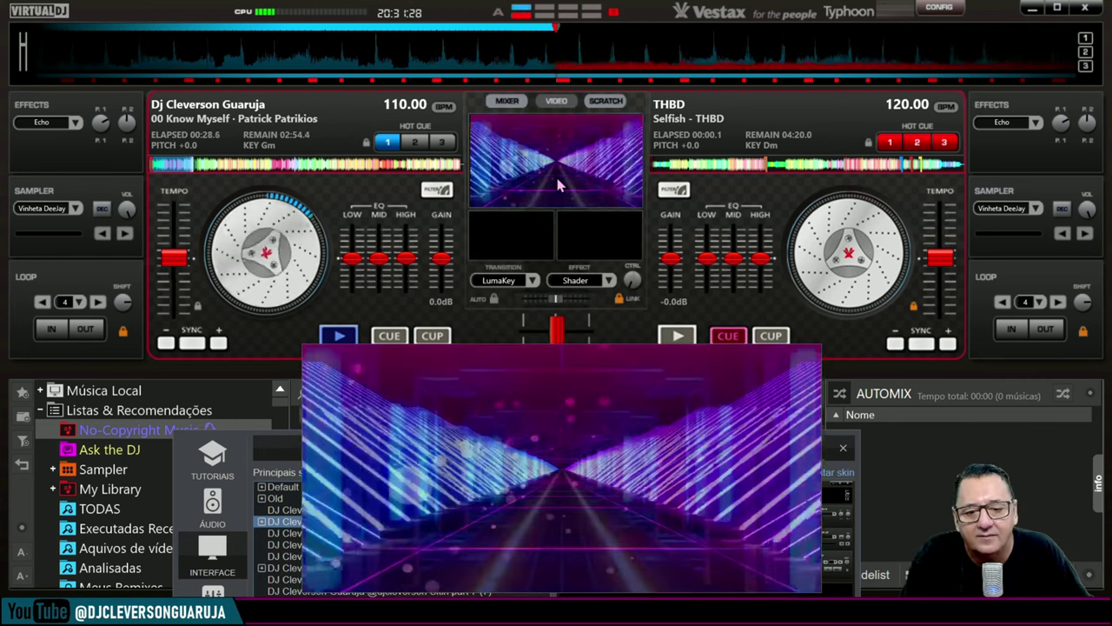
right_click(539, 391)
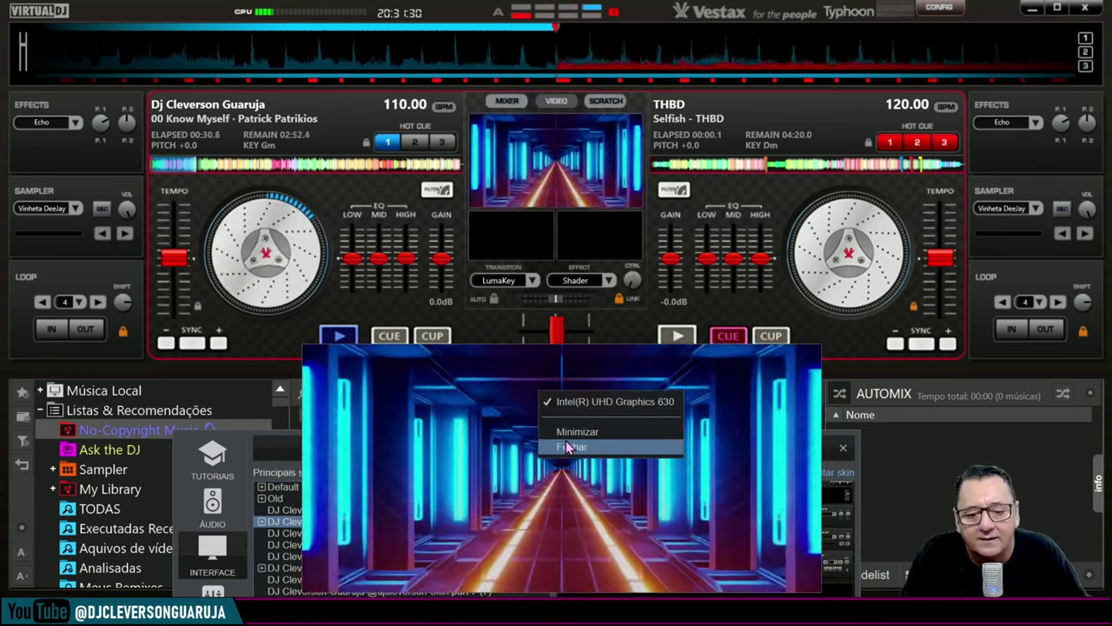
left_click(569, 448)
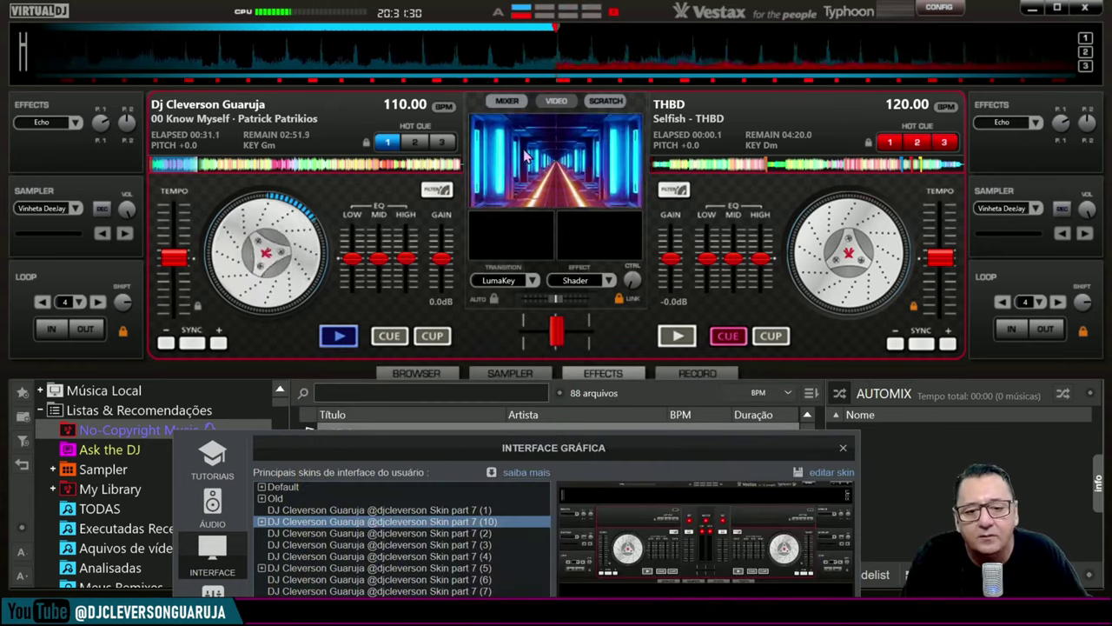
left_click(607, 102)
left_click(507, 100)
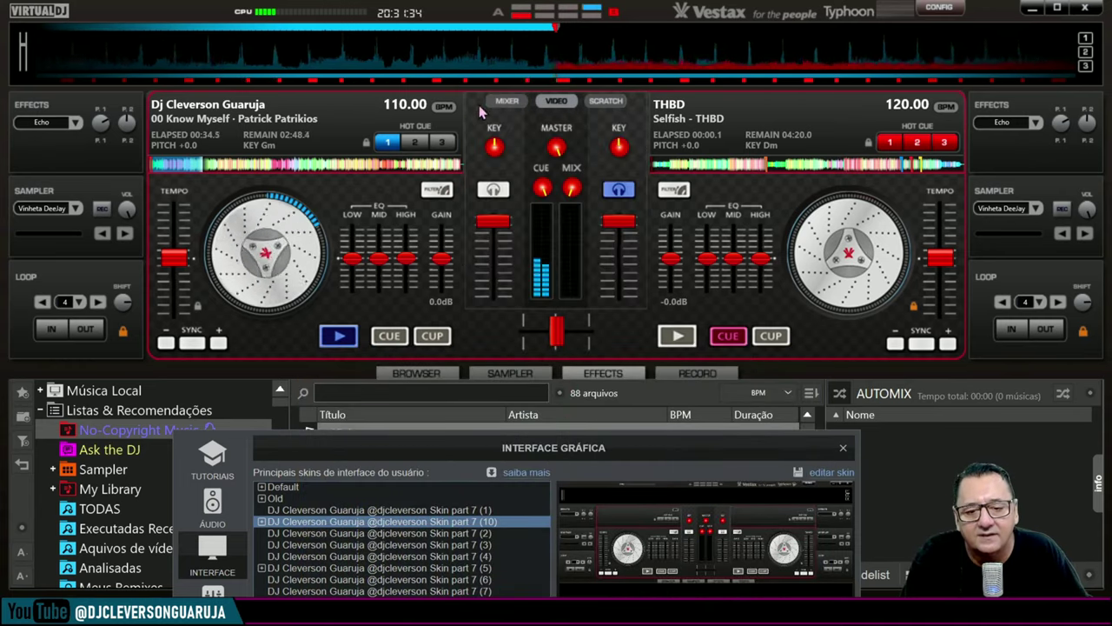
- Apply the skin ending in "Skin part 7 (3)" and move the settings window aside to view it
left_click_drag(531, 447, 524, 58)
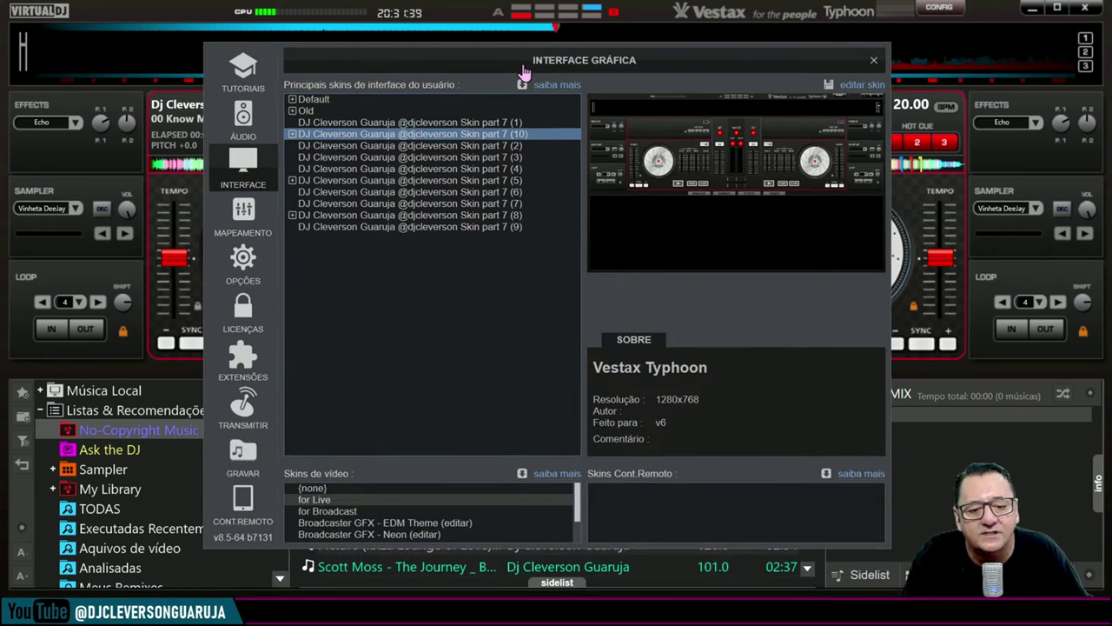
left_click(389, 157)
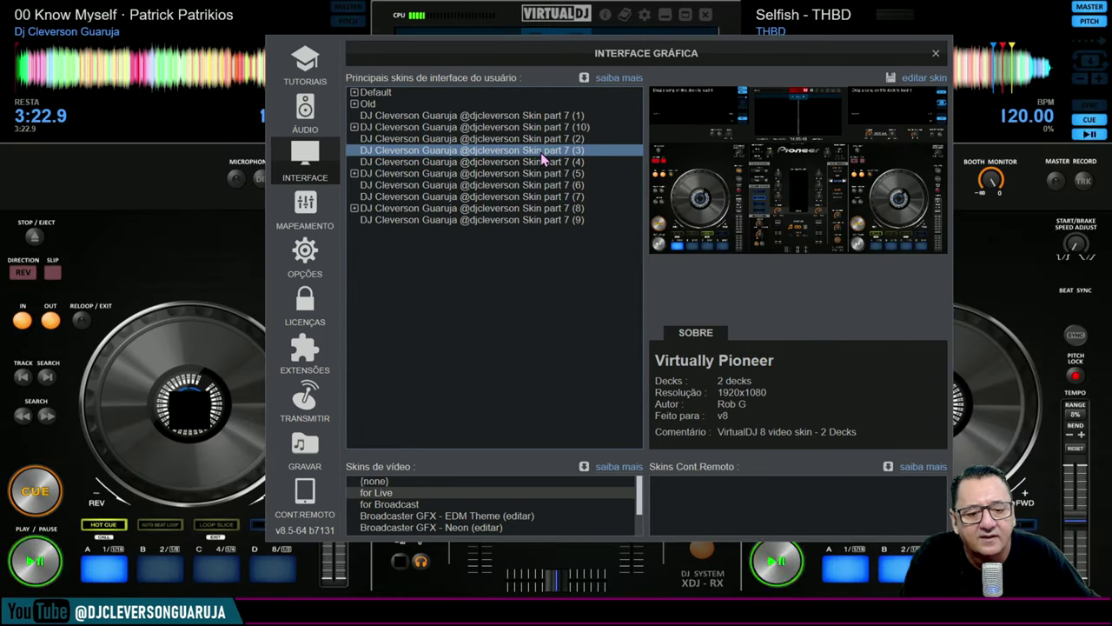
left_click_drag(781, 63, 701, 3)
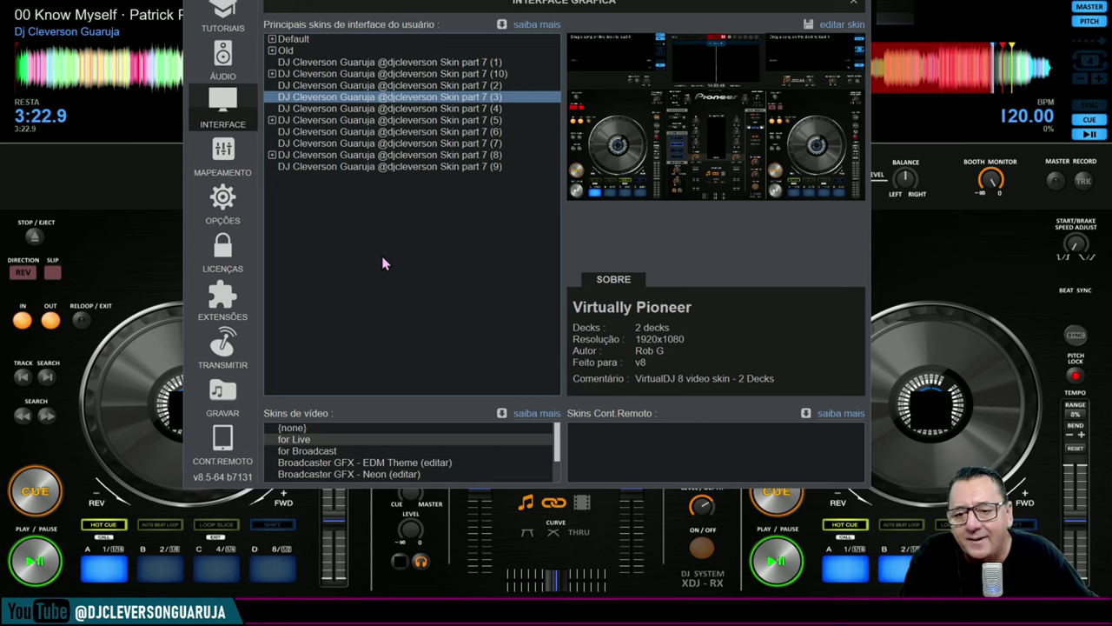
- Apply the skin ending in "Skin part 7 (4)", uncover its decks and play the left deck's track
left_click(465, 108)
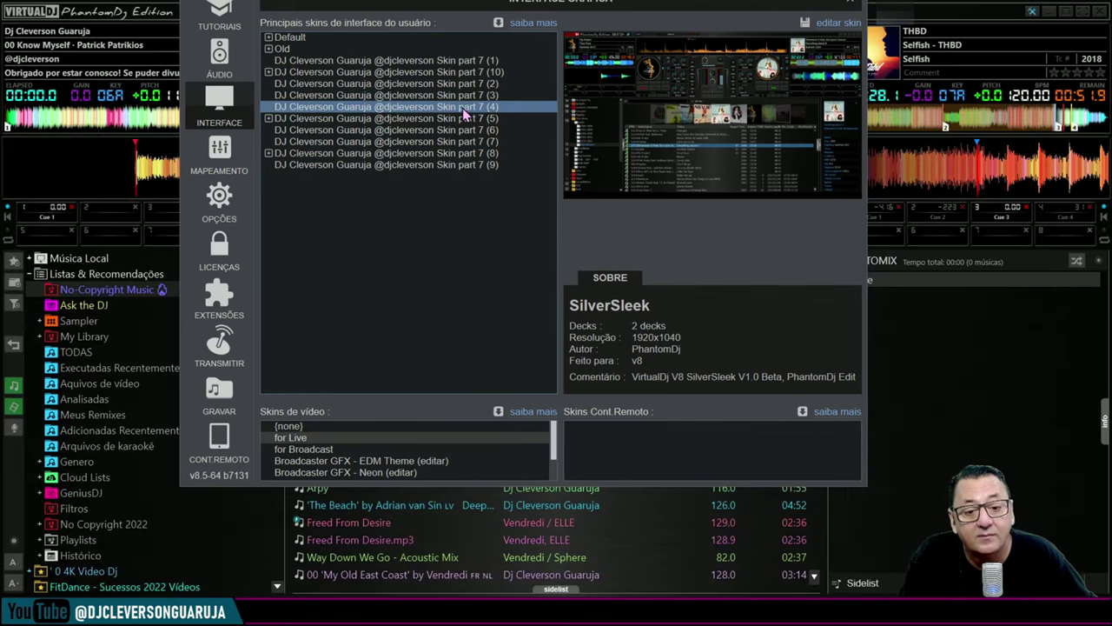
left_click_drag(685, 12, 708, 519)
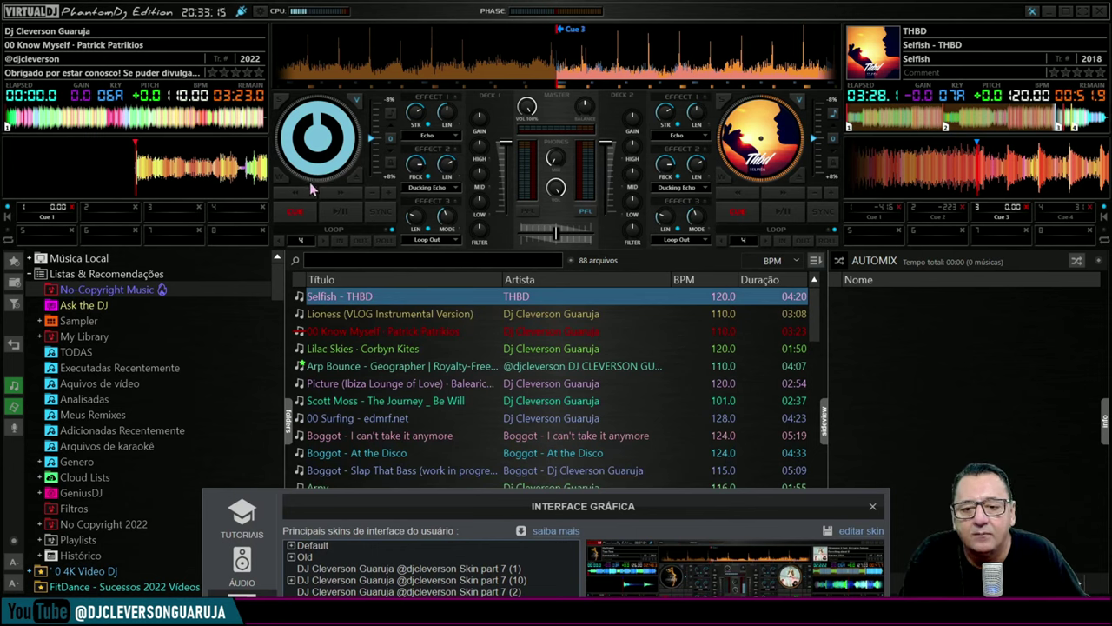
left_click(330, 217)
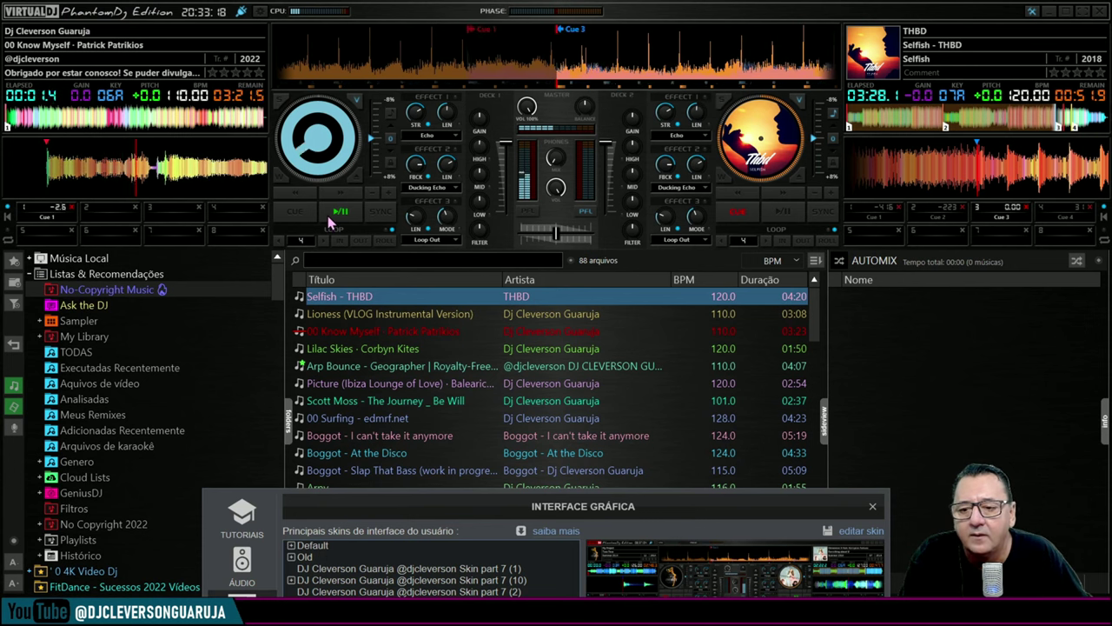
- Set hot cues 2, 3 and 4 on the left deck and jump back to cue 2
left_click(121, 211)
left_click(174, 211)
left_click(235, 211)
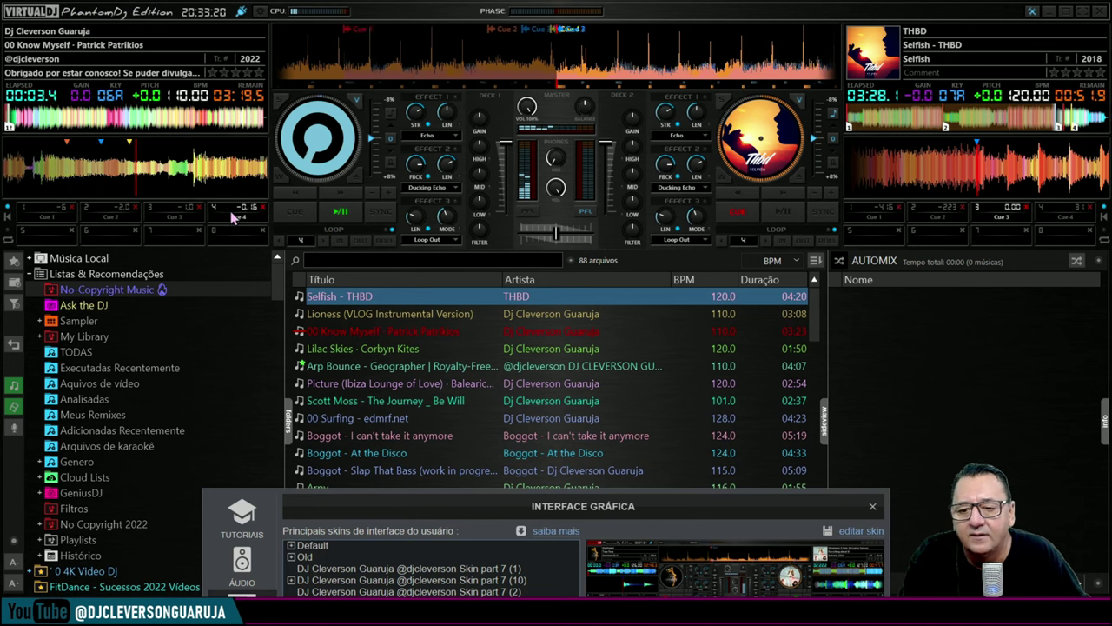
left_click(126, 215)
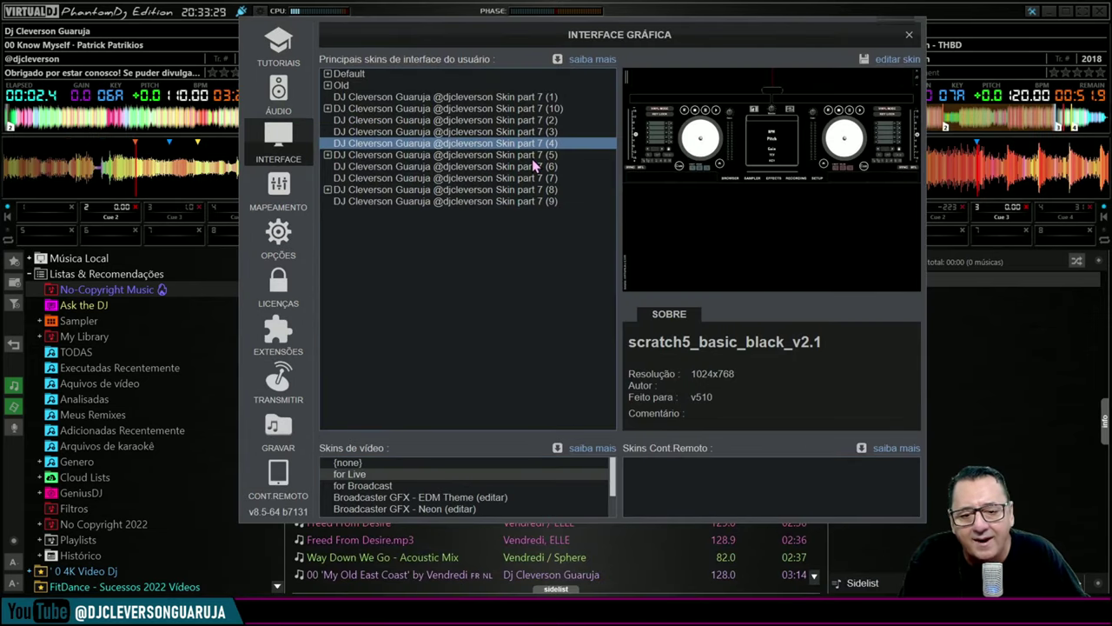
- Apply the skin ending in "Skin part 7 (5)", uncover its decks and start both decks from hot cue 1
left_click(532, 158)
left_click_drag(658, 54, 643, 509)
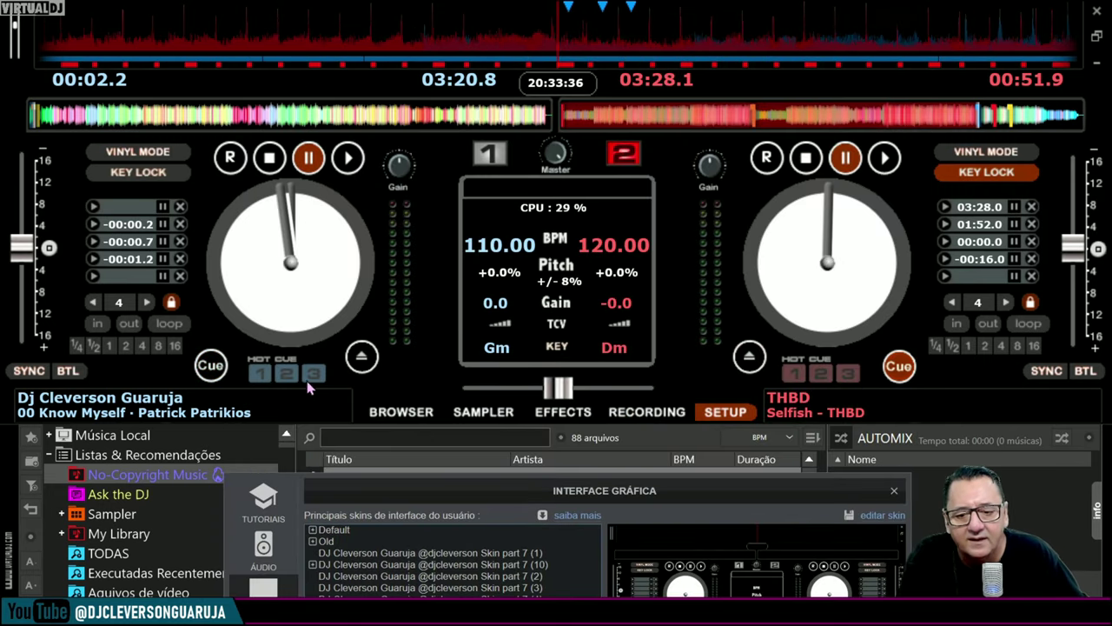
left_click(259, 373)
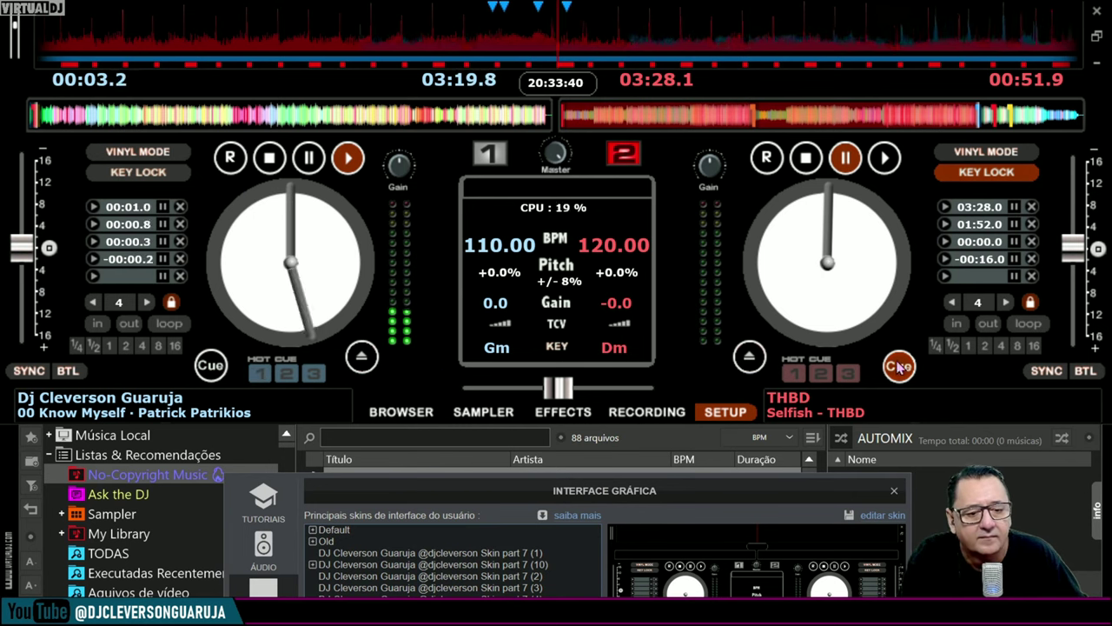
left_click(794, 373)
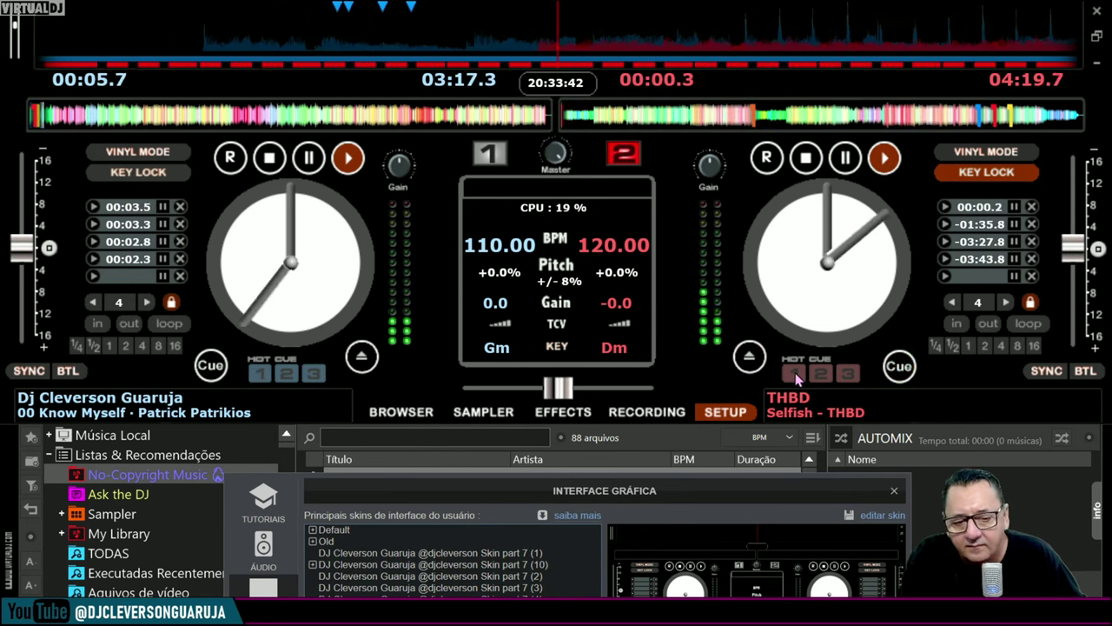
- Stop the left and right decks at their cue points
left_click(210, 365)
left_click_drag(622, 492, 613, 426)
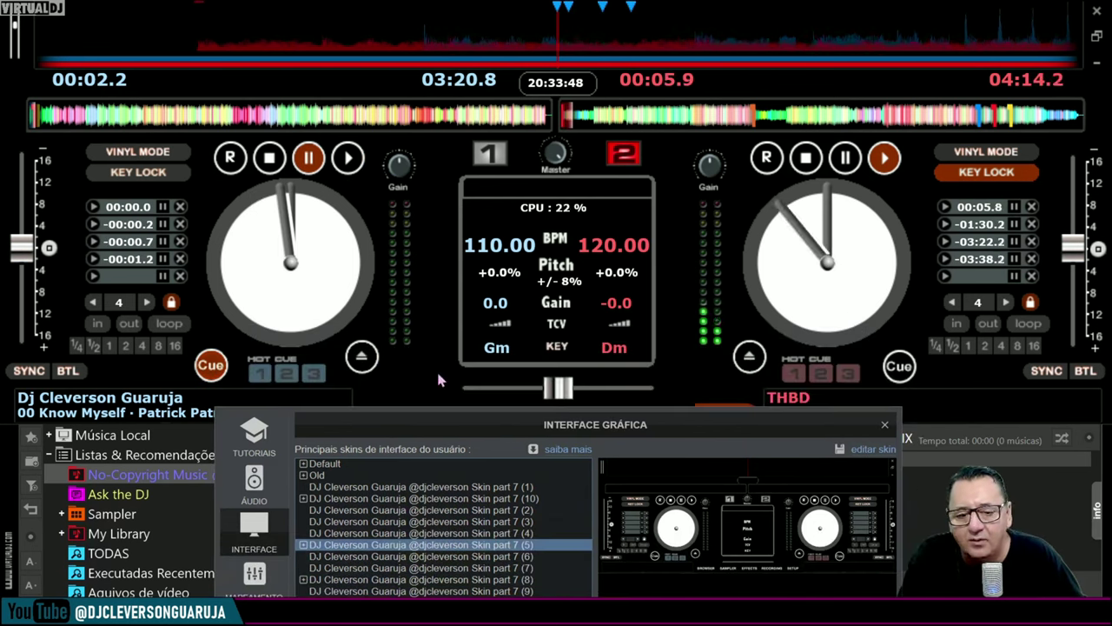
left_click(899, 367)
- Apply the skin ending in "Skin part 7 (6)" and test the left deck's playback, stopping it back at its cue point
left_click_drag(803, 434, 839, 78)
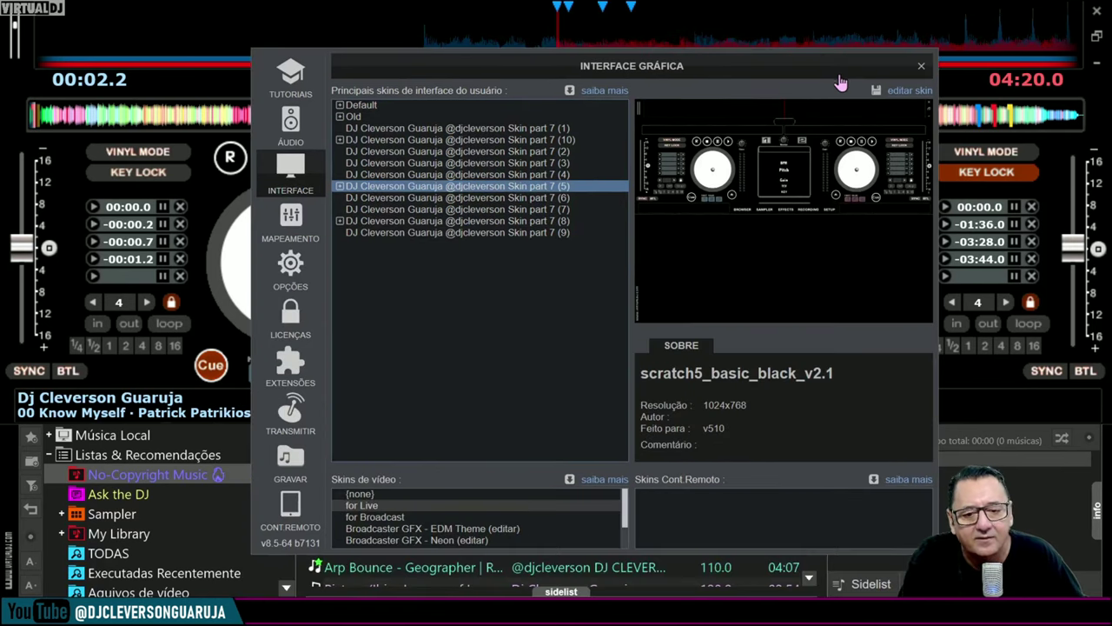
left_click(479, 197)
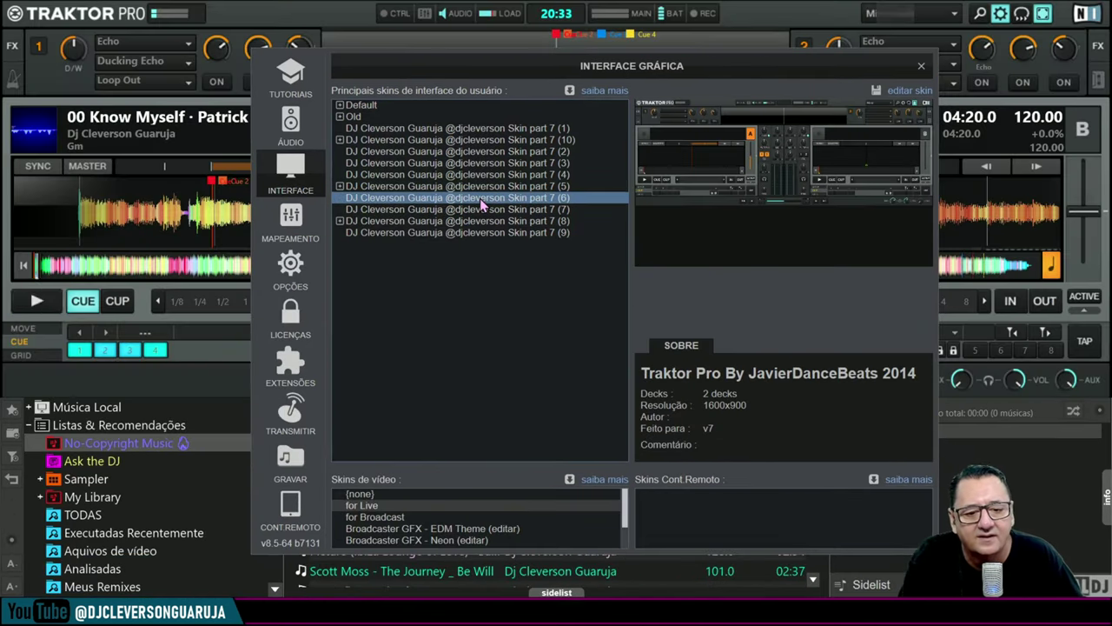
left_click_drag(742, 53, 711, 419)
left_click(45, 304)
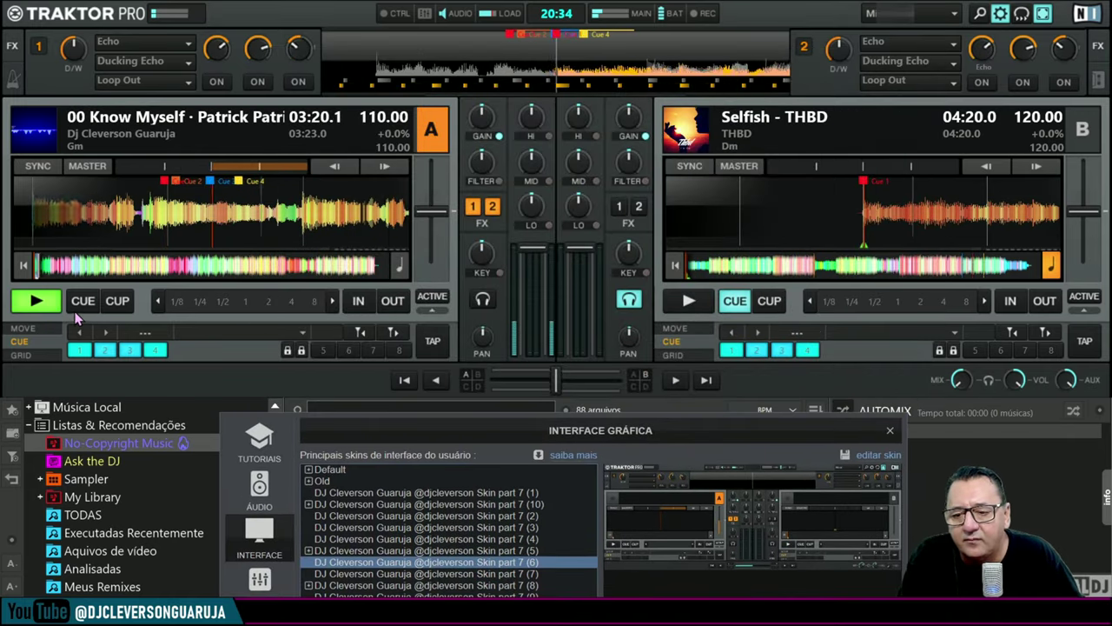
left_click(84, 305)
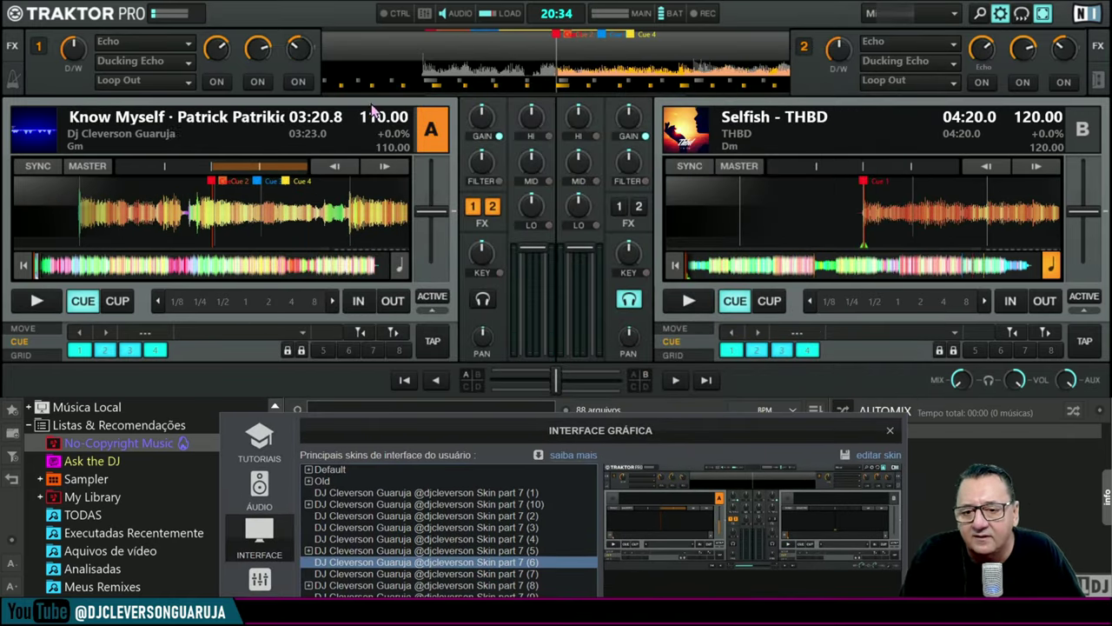
- Apply the skin ending in "Skin part 7 (7)", play the left deck's track and switch its 1-beat loop on and off
left_click_drag(571, 435, 526, 100)
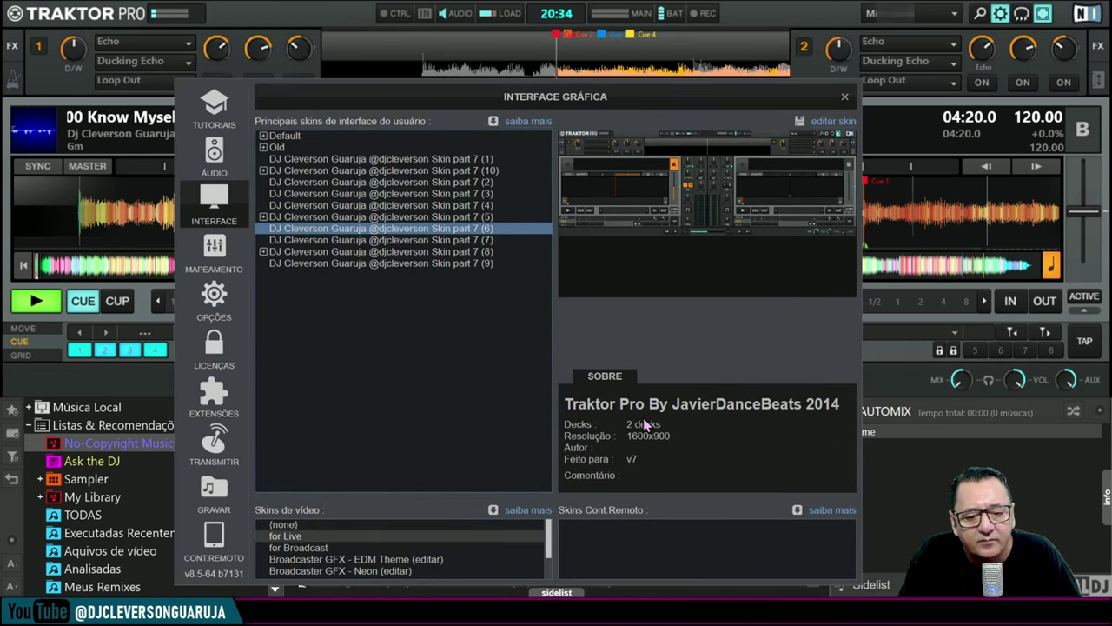
left_click(401, 243)
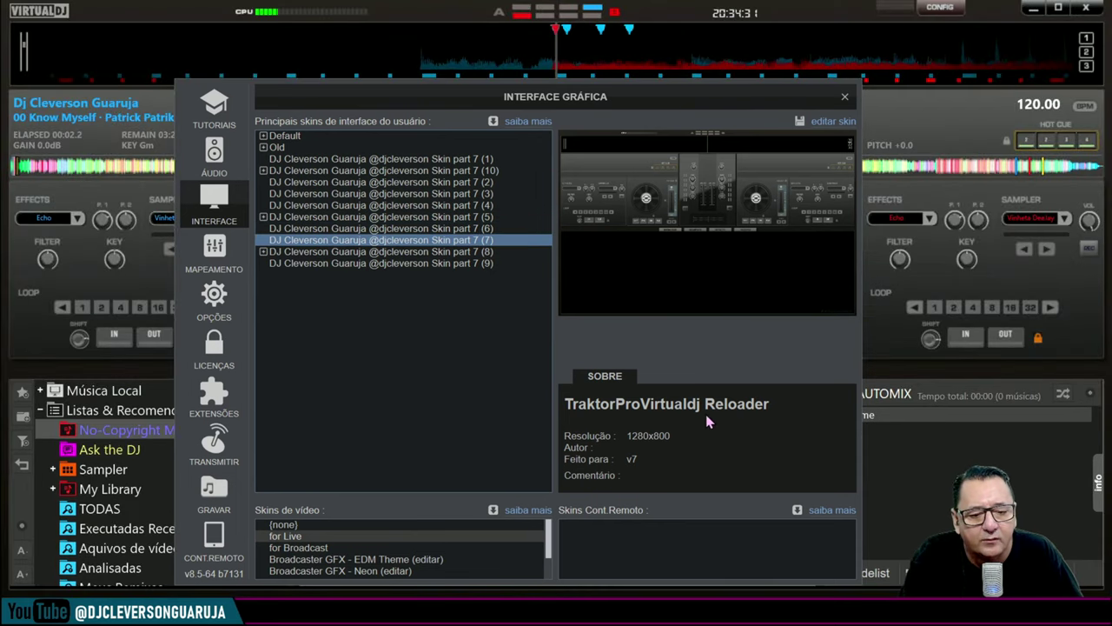
left_click_drag(648, 101, 643, 408)
left_click(366, 343)
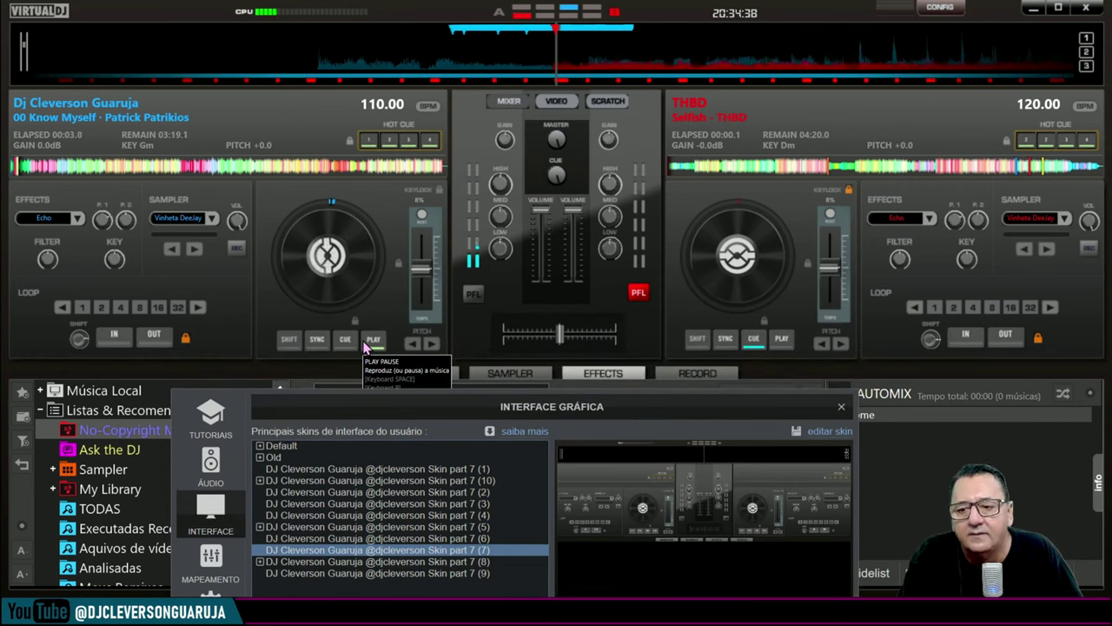
left_click(82, 307)
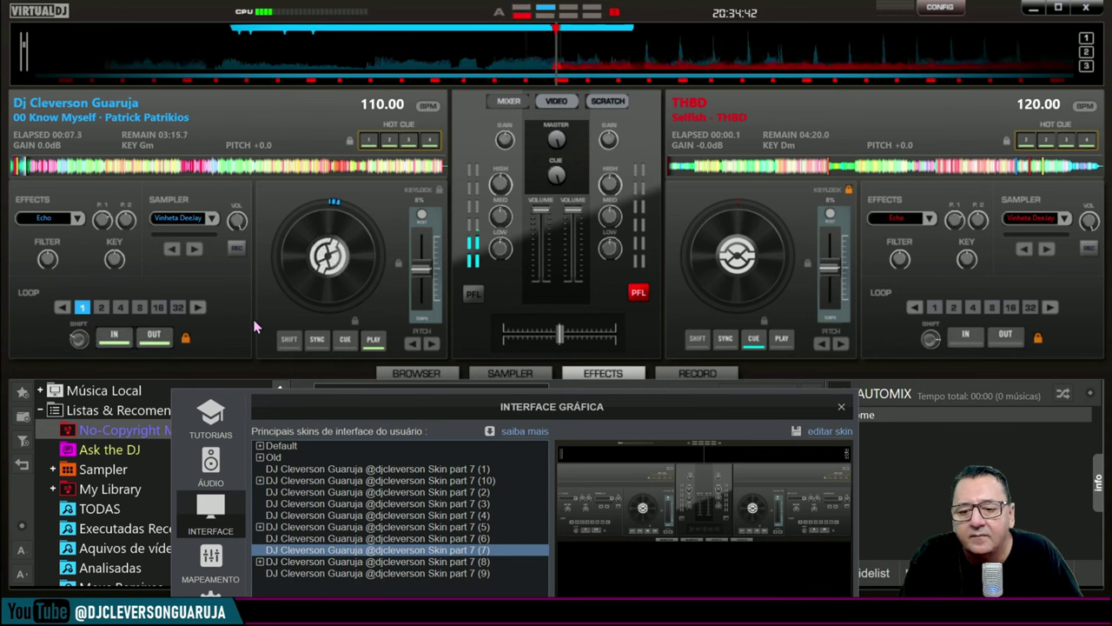
left_click(81, 308)
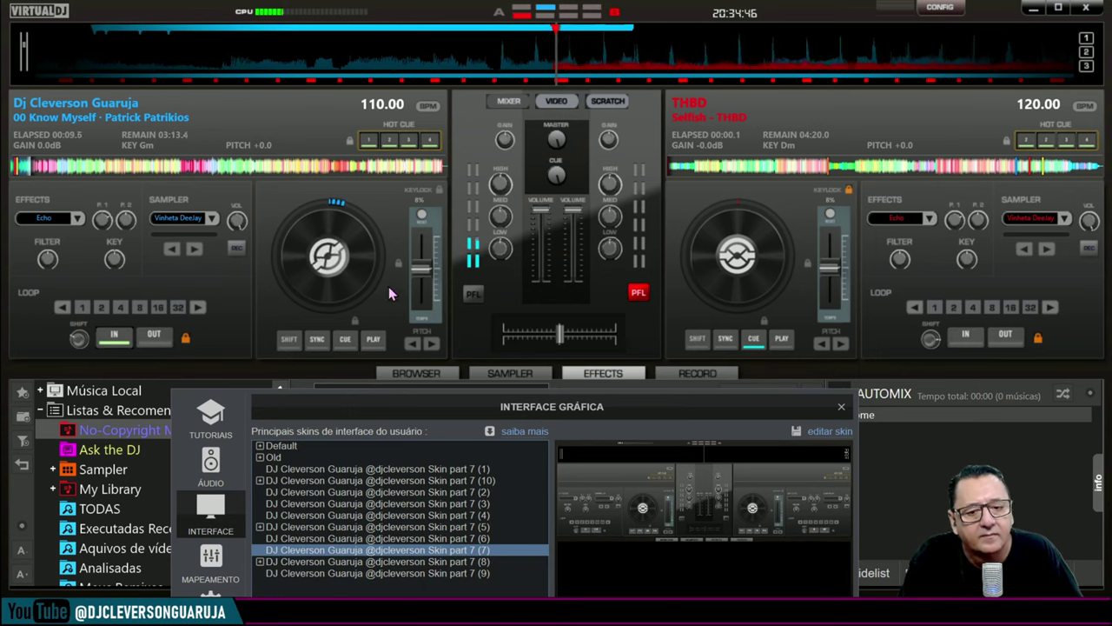
- Uncover the lower part of the skin, view its video panel and return to the mixer panel
left_click_drag(552, 406, 561, 475)
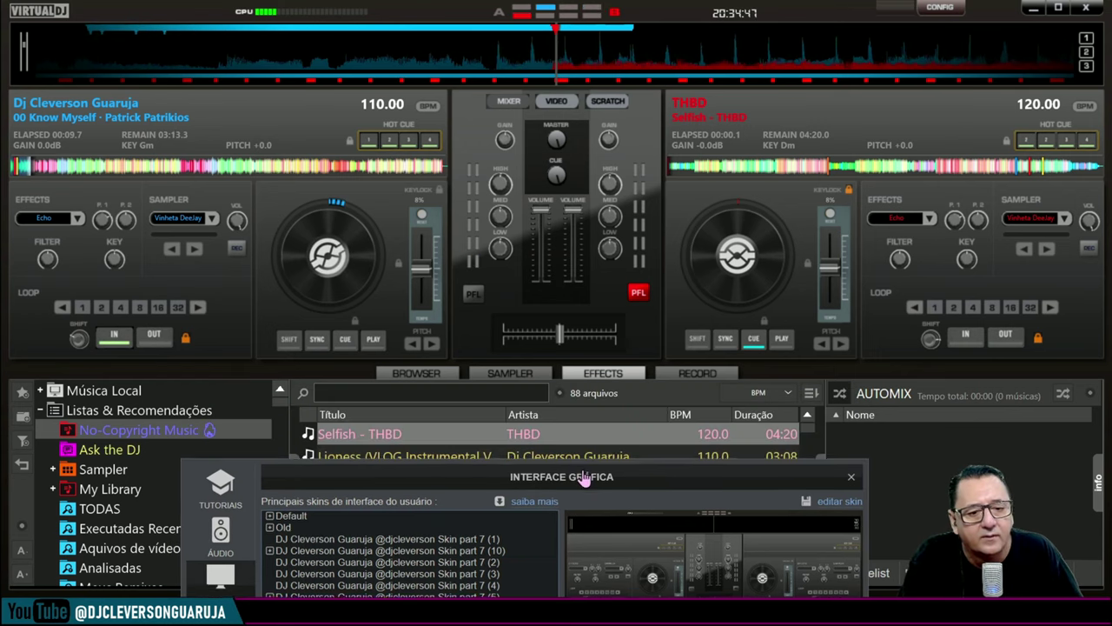
left_click(556, 103)
left_click(508, 102)
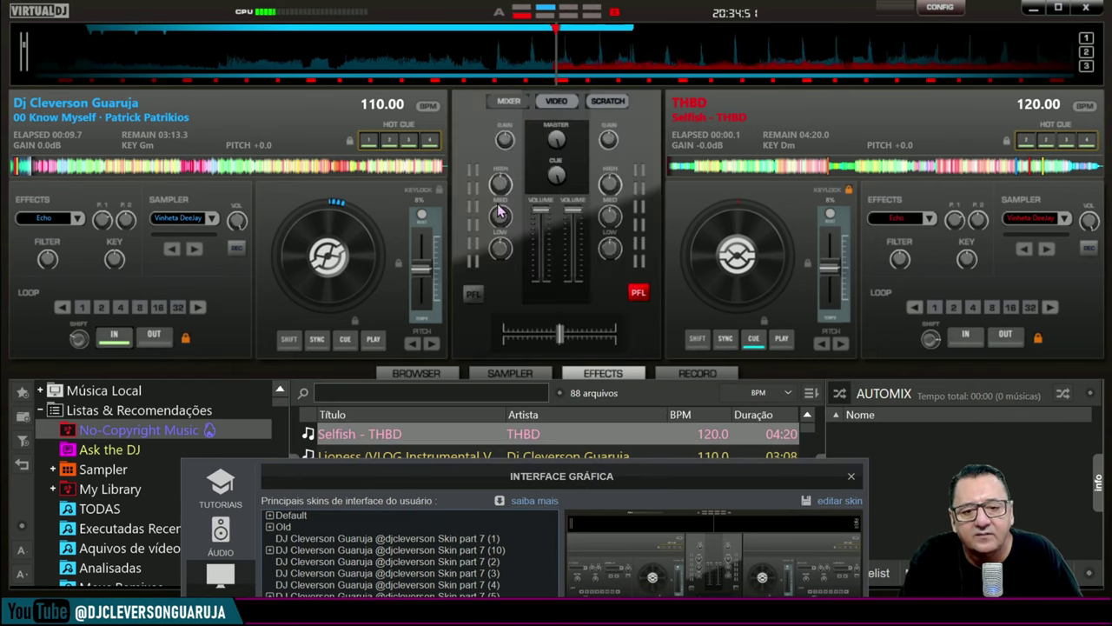
- Apply the skin ending in "Skin part 7 (8)", uncover its decks and play the left deck's track
left_click_drag(545, 495, 575, 21)
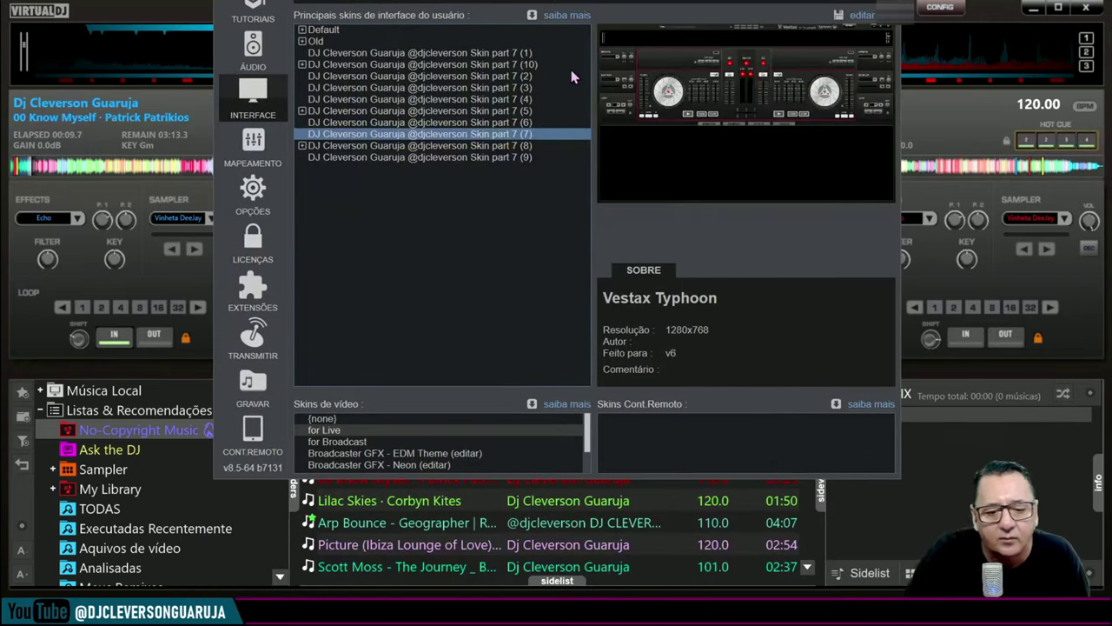
left_click(393, 147)
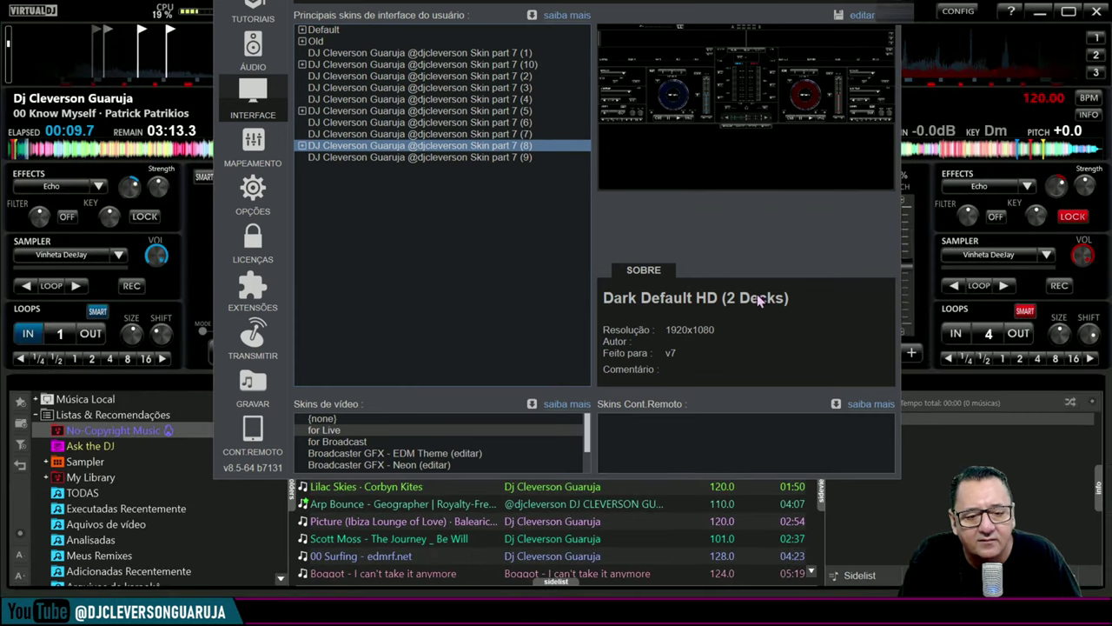
left_click_drag(529, 9, 513, 467)
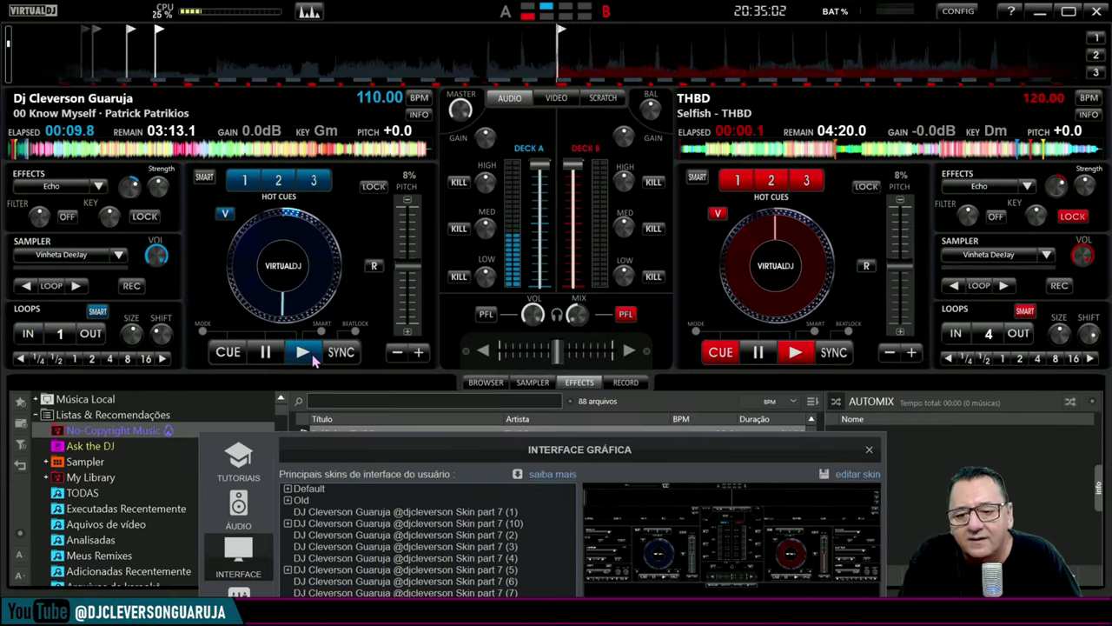
key("space")
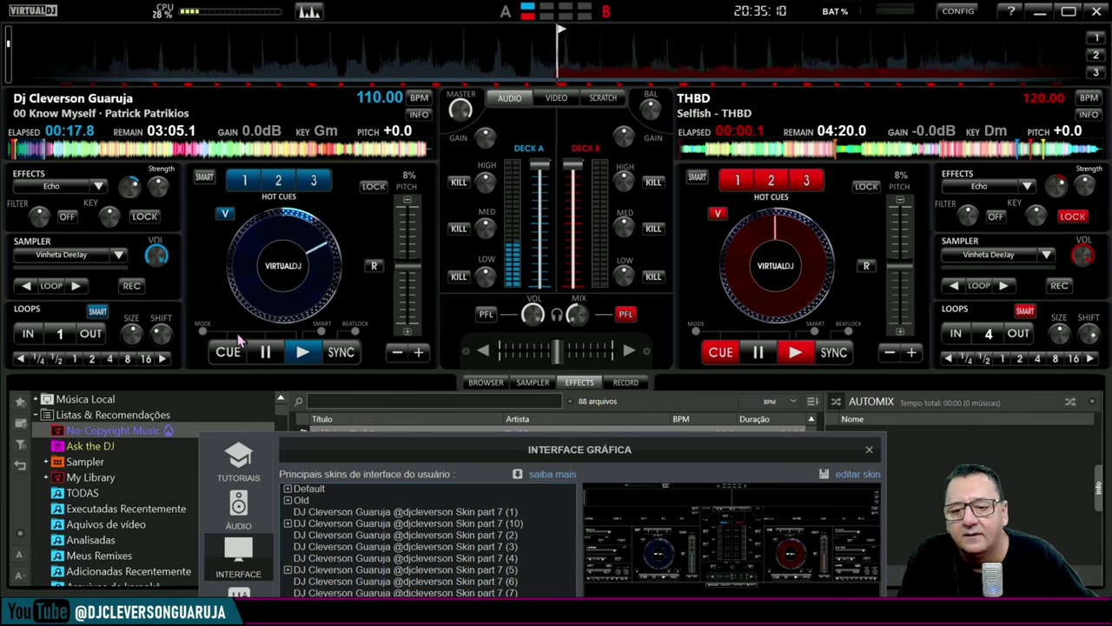
- Test the left deck's sampler with the "Vinheta DeeJay" sample and its loop control, and show the video panel
left_click(85, 271)
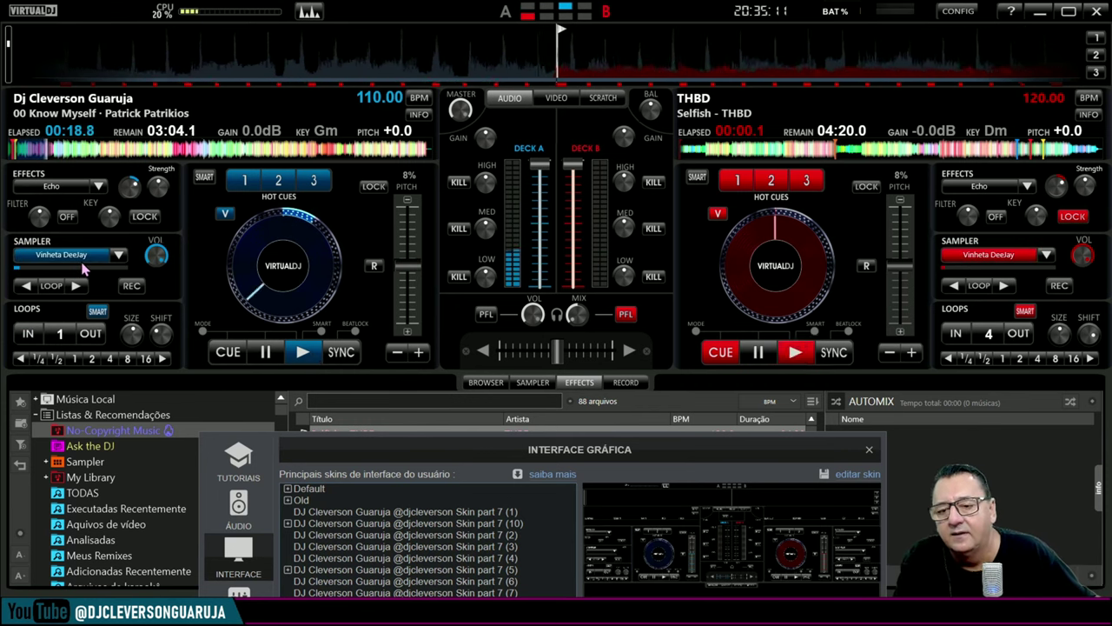
left_click(541, 99)
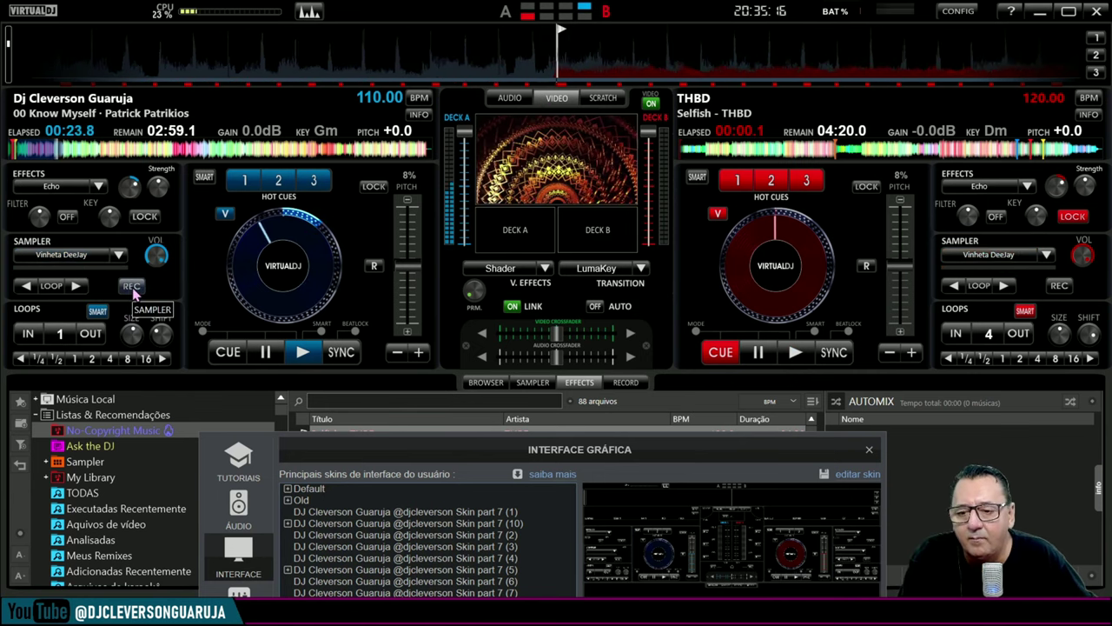
left_click(50, 288)
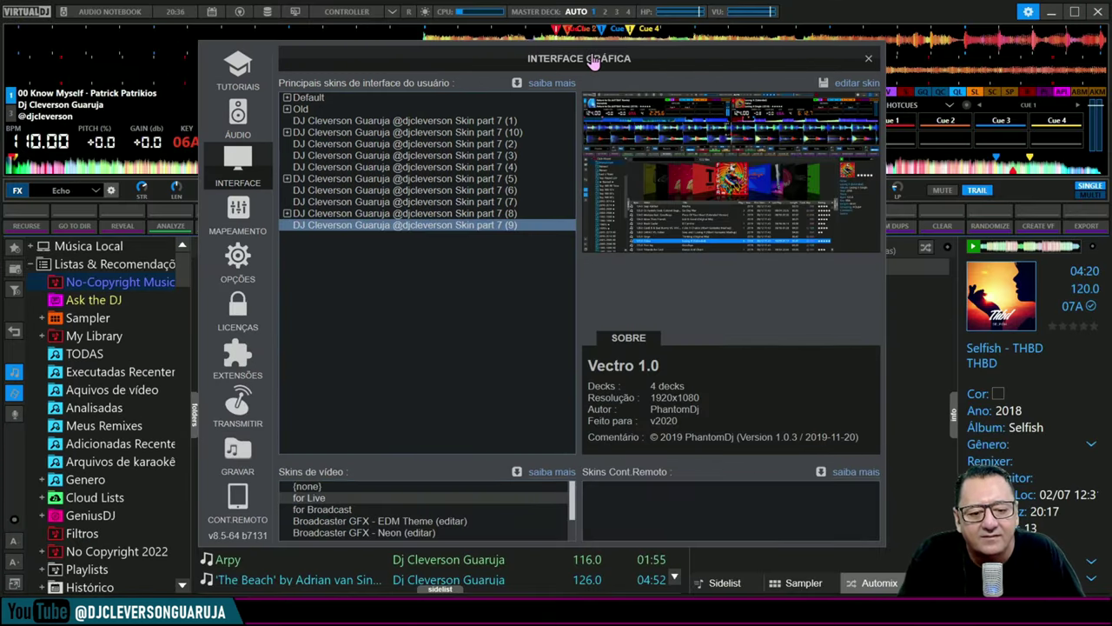
- Uncover the decks and browser of the skin ending in "Skin part 7 (9)" and stop the left deck's track
left_click_drag(592, 62, 603, 371)
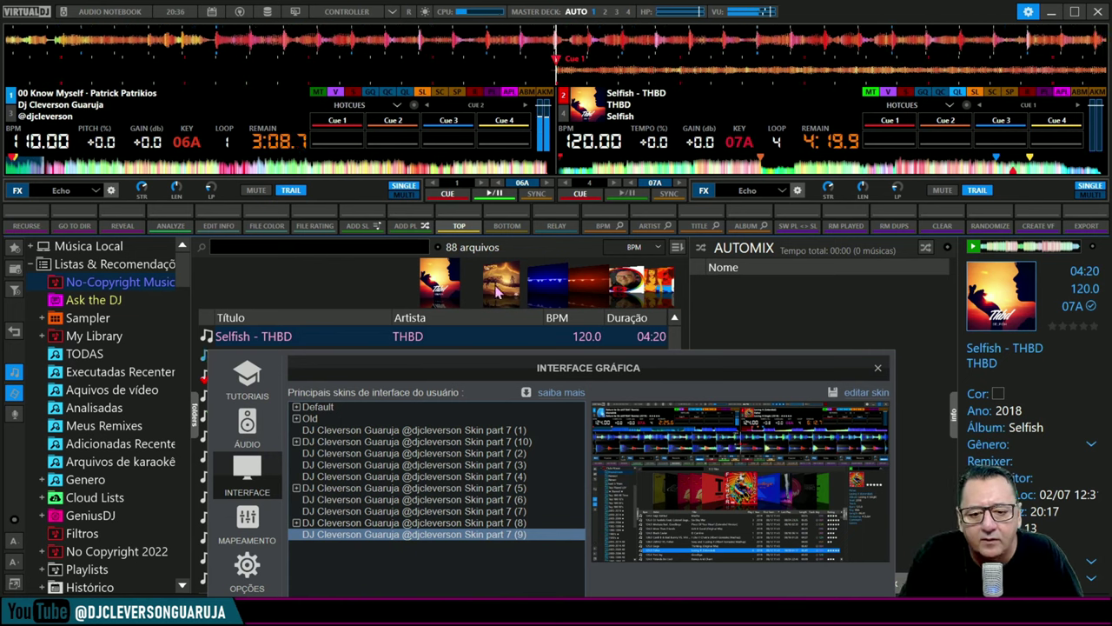
key("Escape")
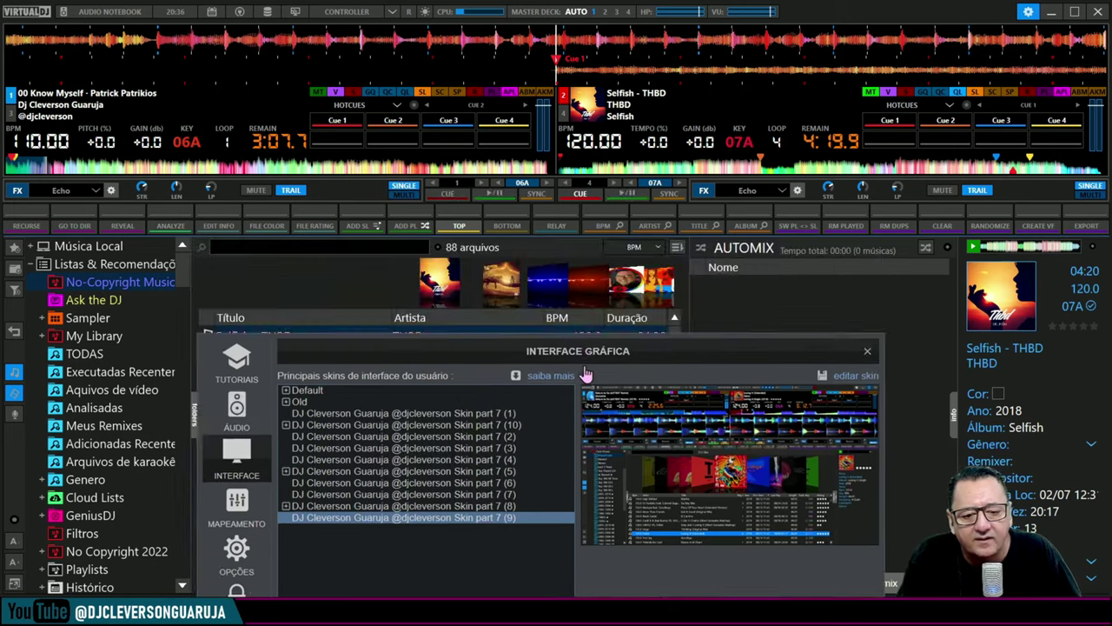